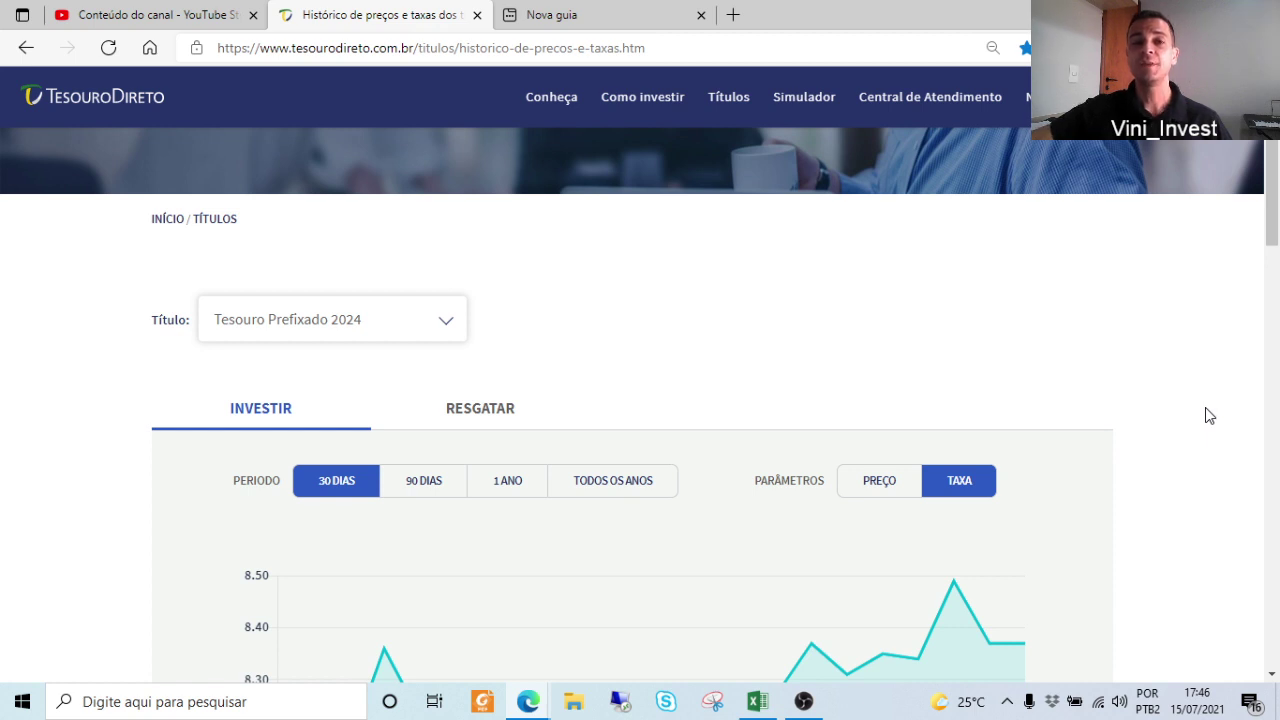
- Show the rate history of Tesouro IPCA+ 2026 and inspect the peaks and latest points on its 30-day chart
{"action": "left_click", "coordinate": [448, 324]}
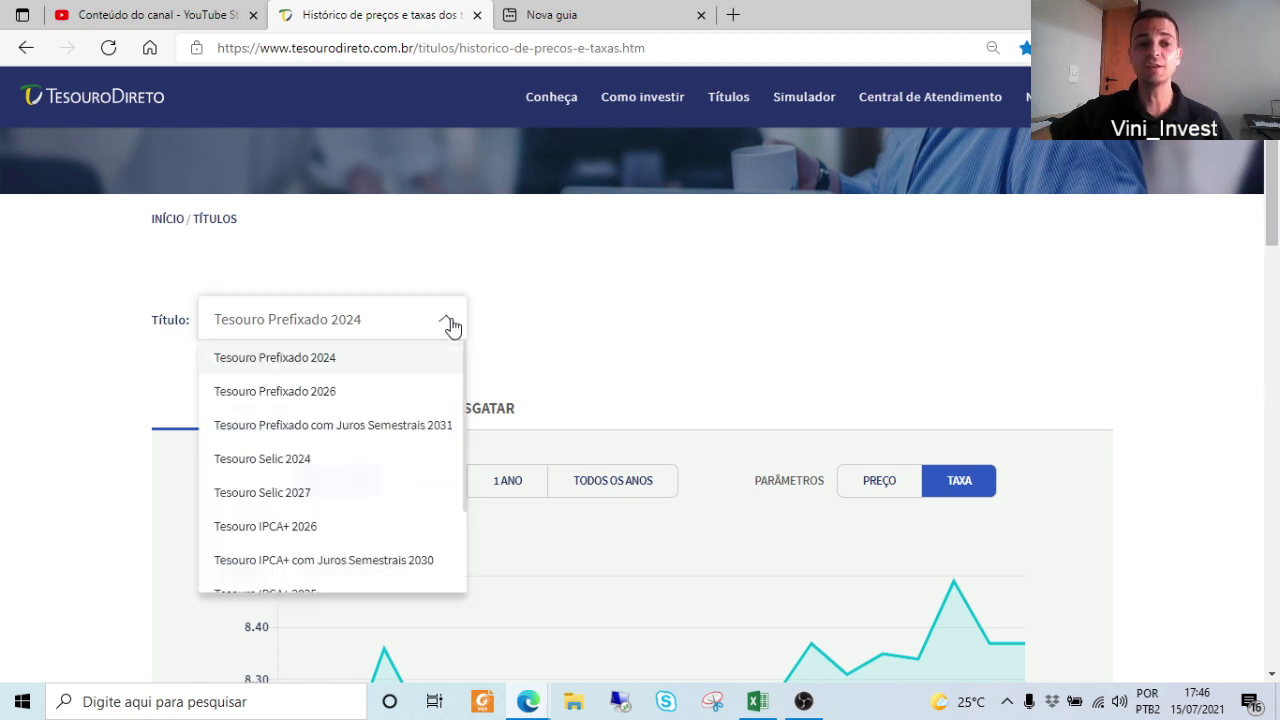
{"action": "left_click", "coordinate": [329, 526]}
{"action": "scroll", "coordinate": [1220, 324], "scroll_direction": "down", "scroll_amount": 2}
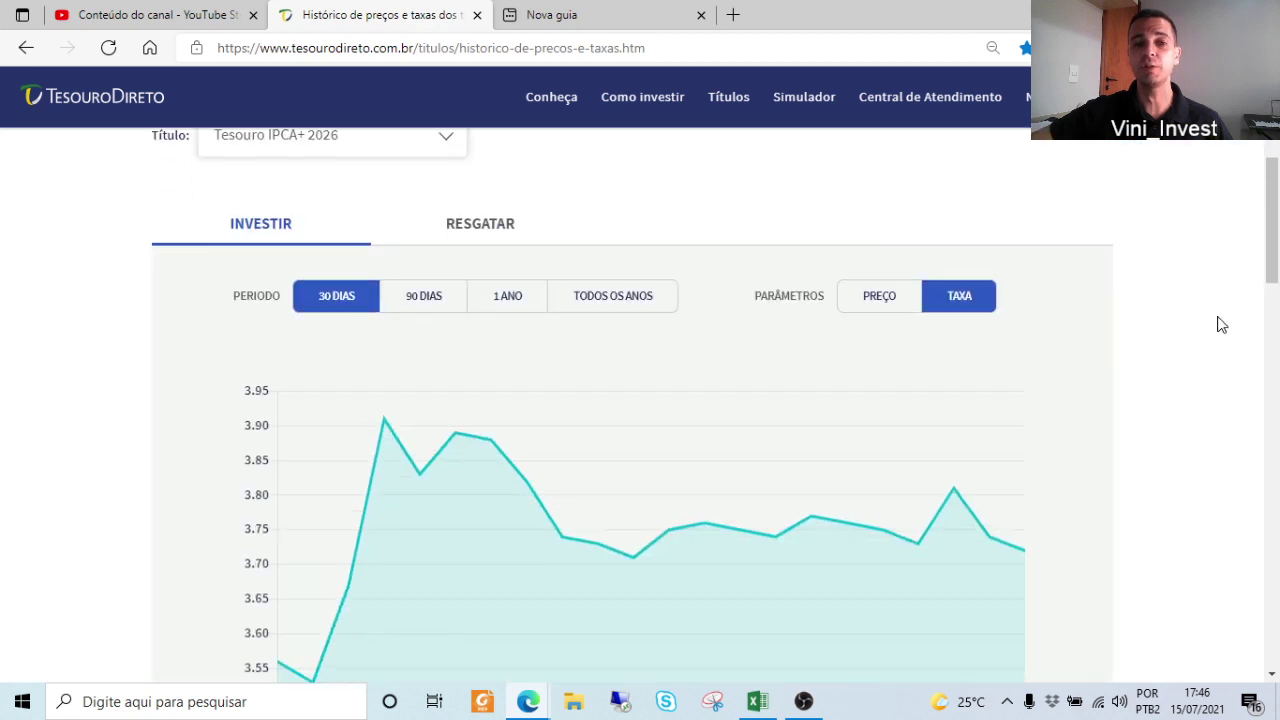
{"action": "mouse_move", "coordinate": [390, 437]}
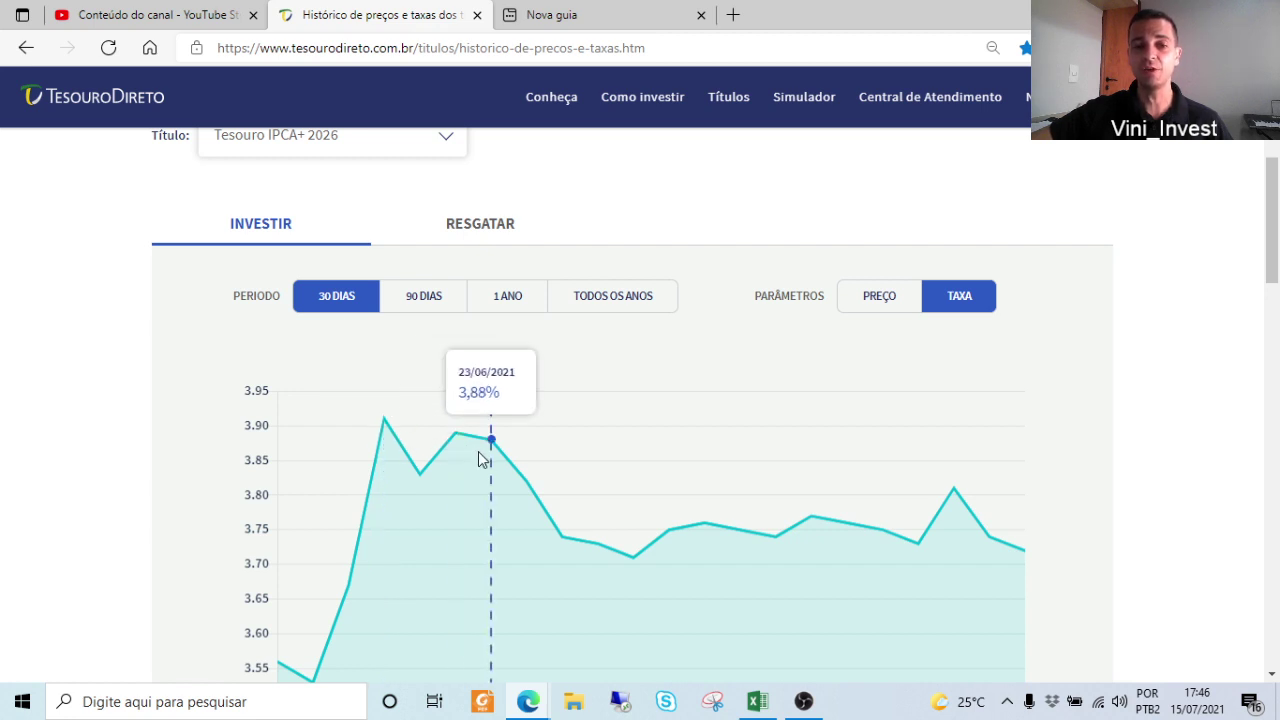
{"action": "mouse_move", "coordinate": [971, 507]}
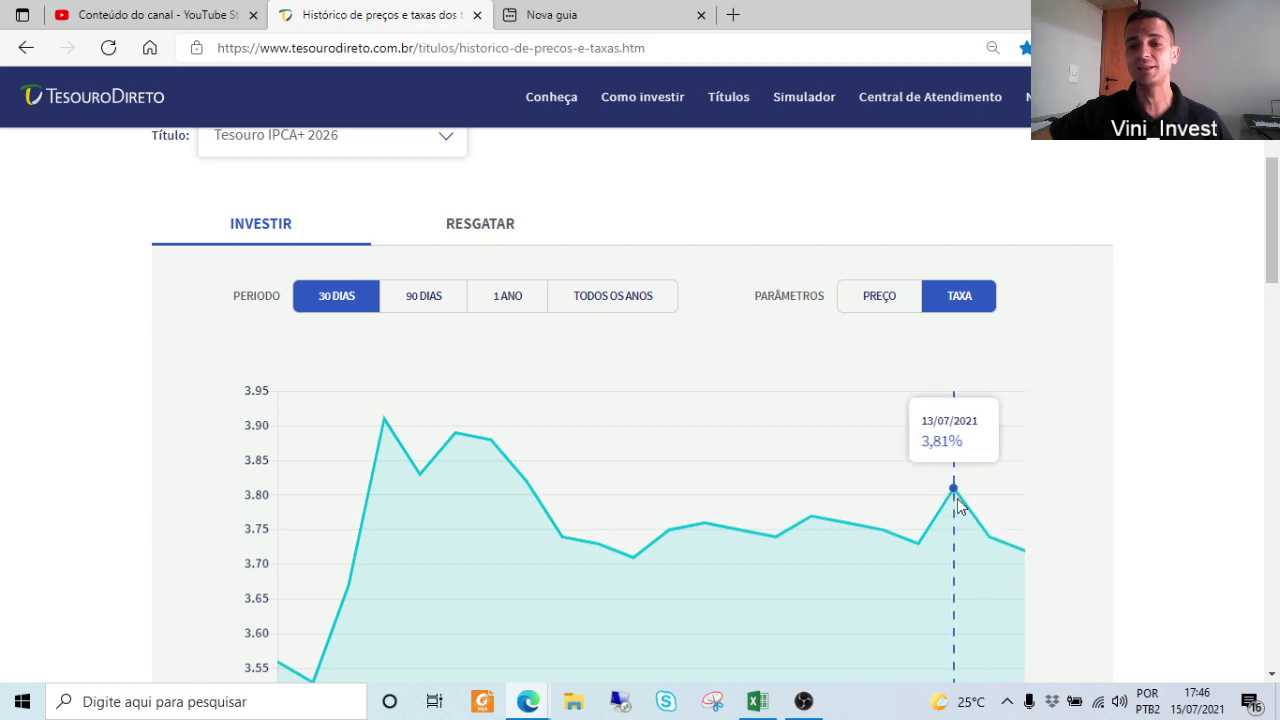
{"action": "mouse_move", "coordinate": [1009, 537]}
{"action": "mouse_move", "coordinate": [937, 493]}
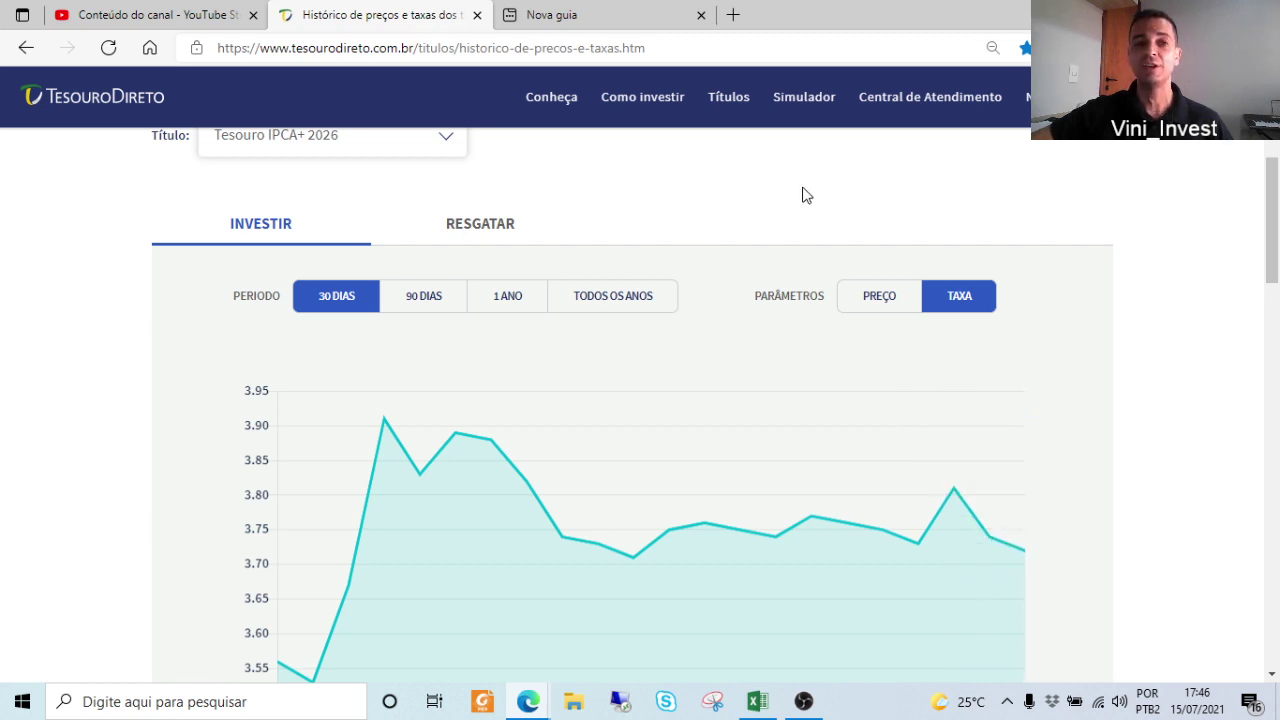
- Switch the rate history to Tesouro IPCA+ 2035 and inspect the peaks on its 30-day chart
{"action": "scroll", "coordinate": [804, 195], "scroll_direction": "up", "scroll_amount": 1}
{"action": "left_click", "coordinate": [388, 245]}
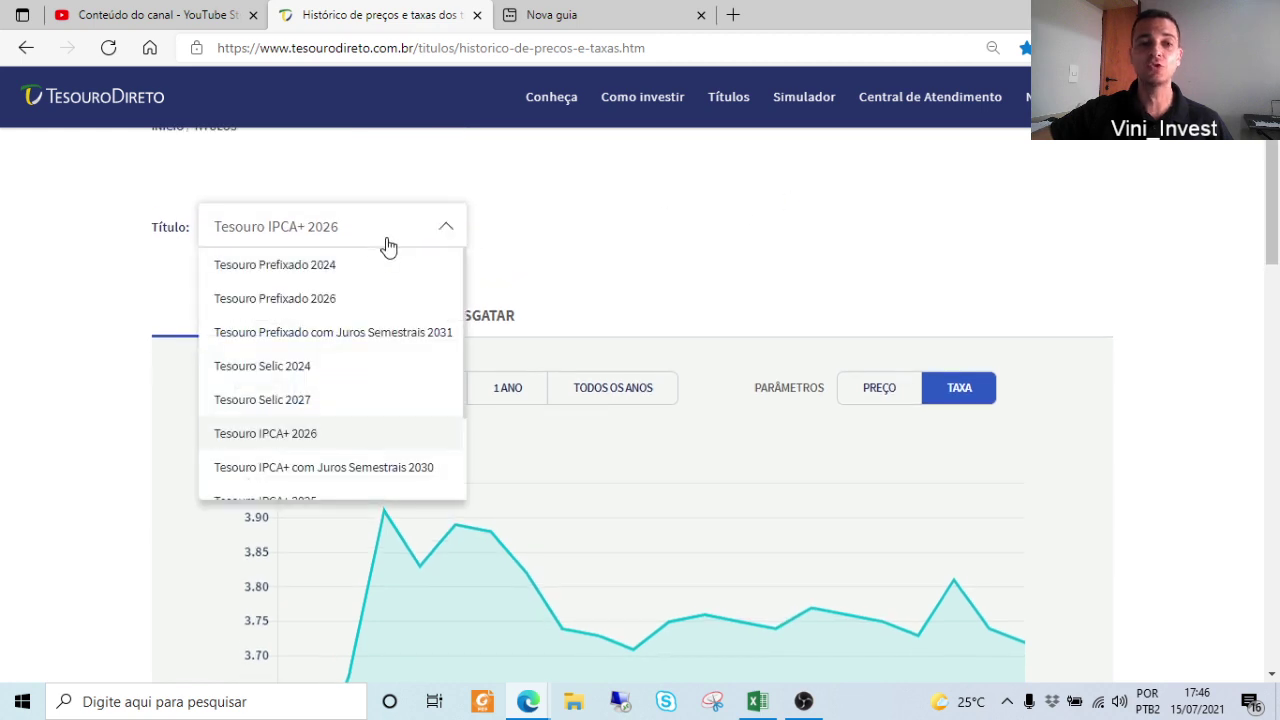
{"action": "scroll", "coordinate": [340, 440], "scroll_direction": "down", "scroll_amount": 1}
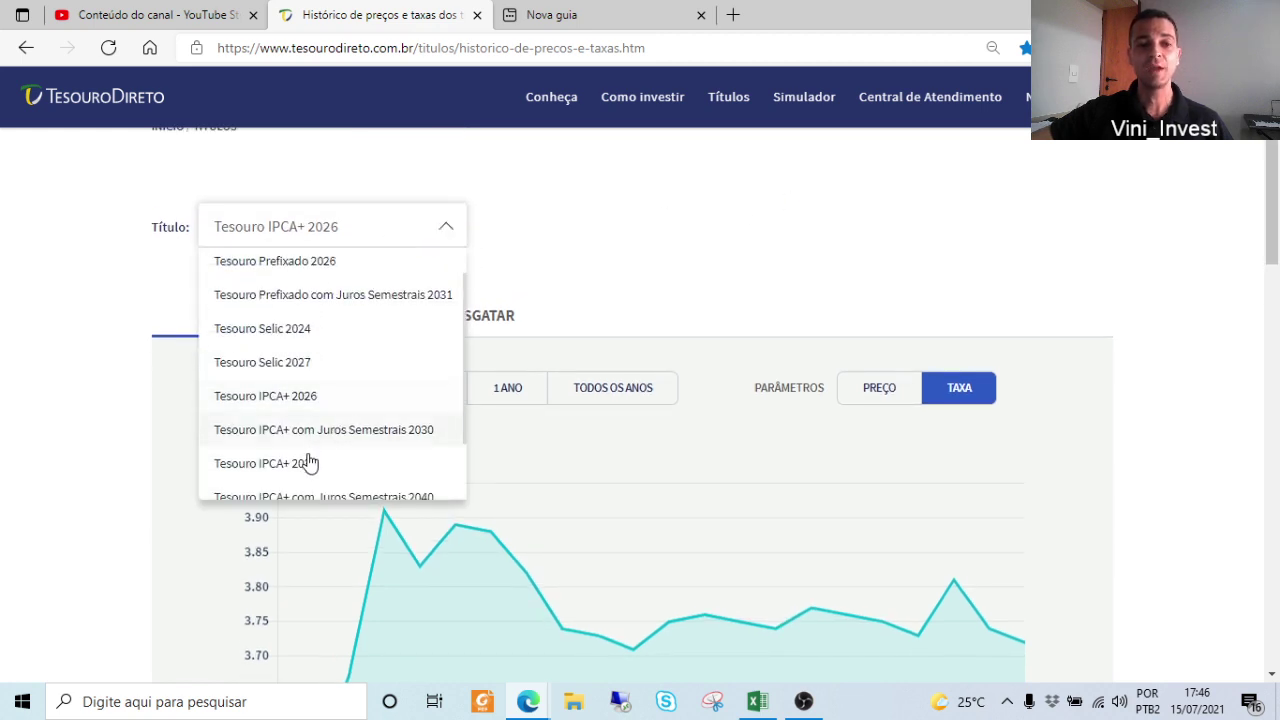
{"action": "left_click", "coordinate": [310, 464]}
{"action": "scroll", "coordinate": [799, 288], "scroll_direction": "down", "scroll_amount": 1}
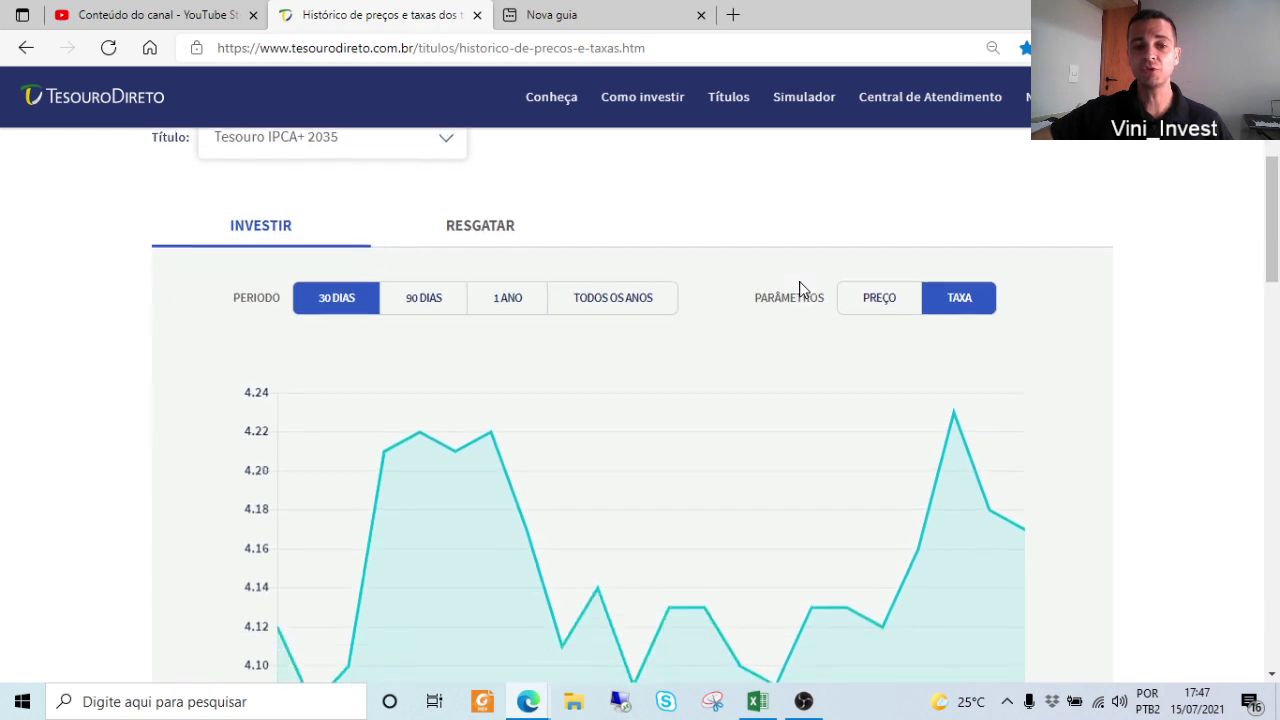
{"action": "mouse_move", "coordinate": [493, 424]}
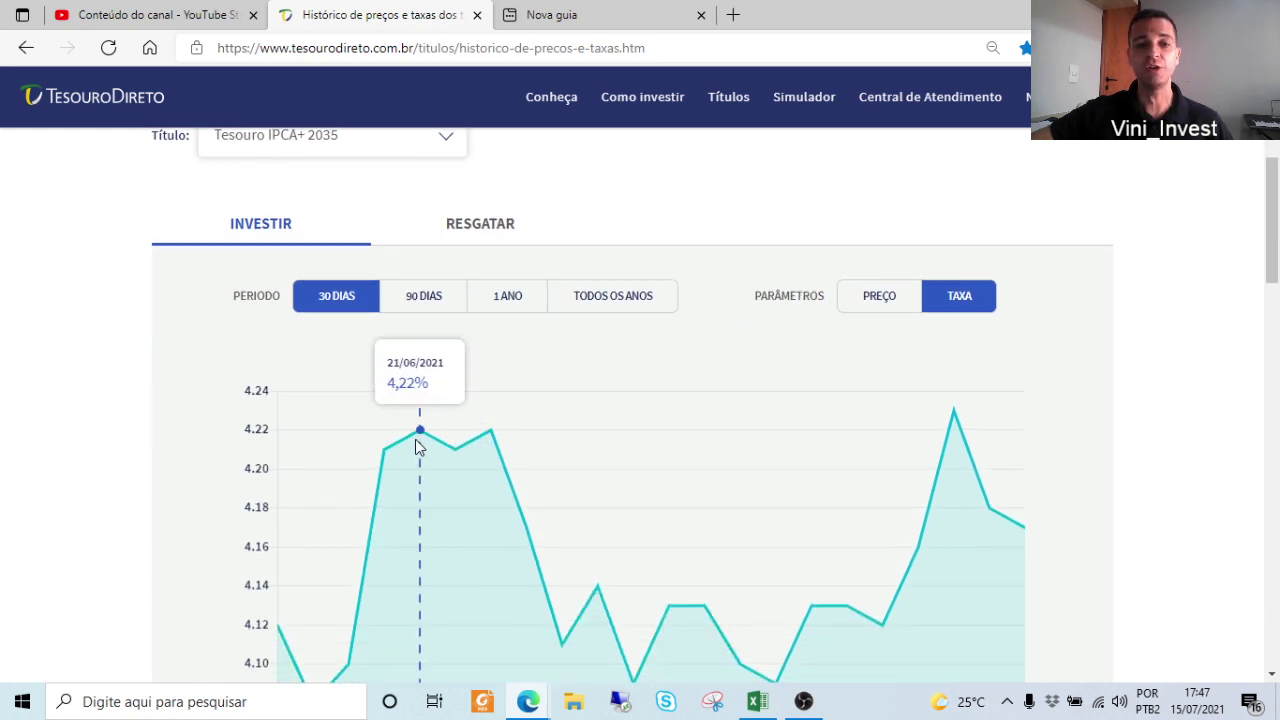
{"action": "mouse_move", "coordinate": [462, 440]}
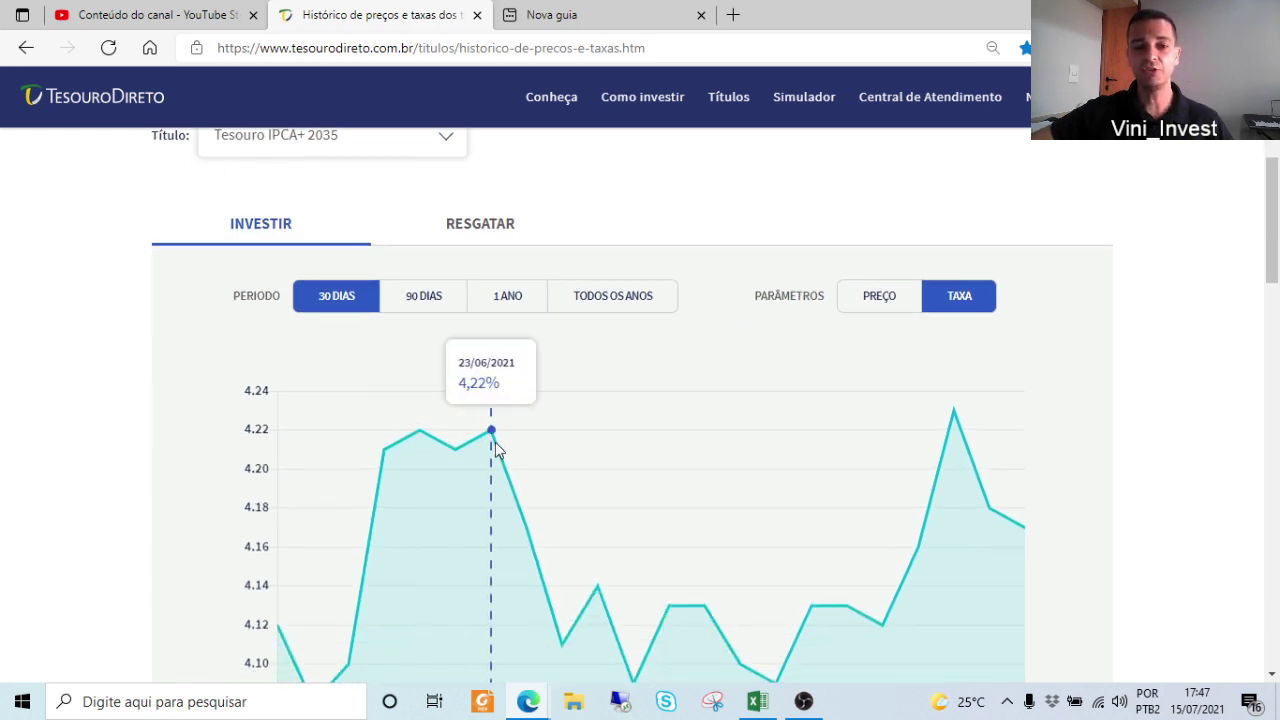
{"action": "mouse_move", "coordinate": [923, 469]}
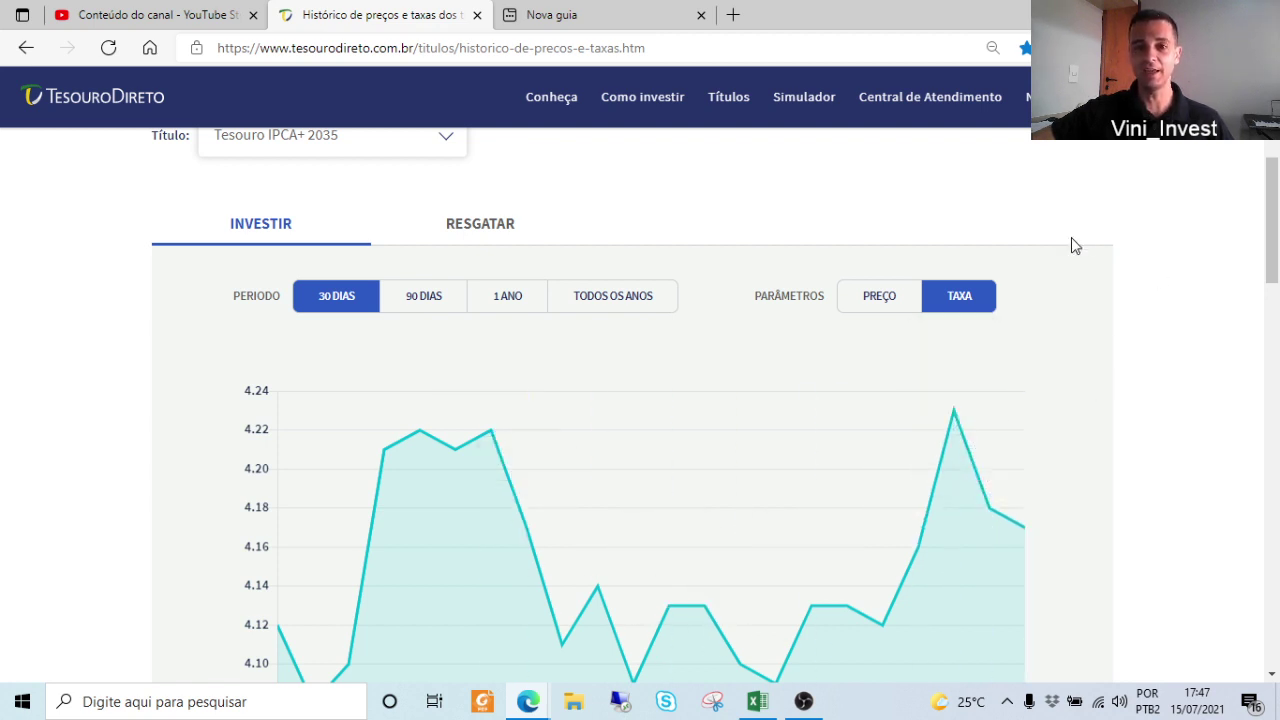
- Switch to the Melhores Taxas workbook in Excel and check the 01/07/2021 rate on the NTN-B Princ 150826 sheet
{"action": "key", "text": "alt+Tab"}
{"action": "key", "text": "Tab"}
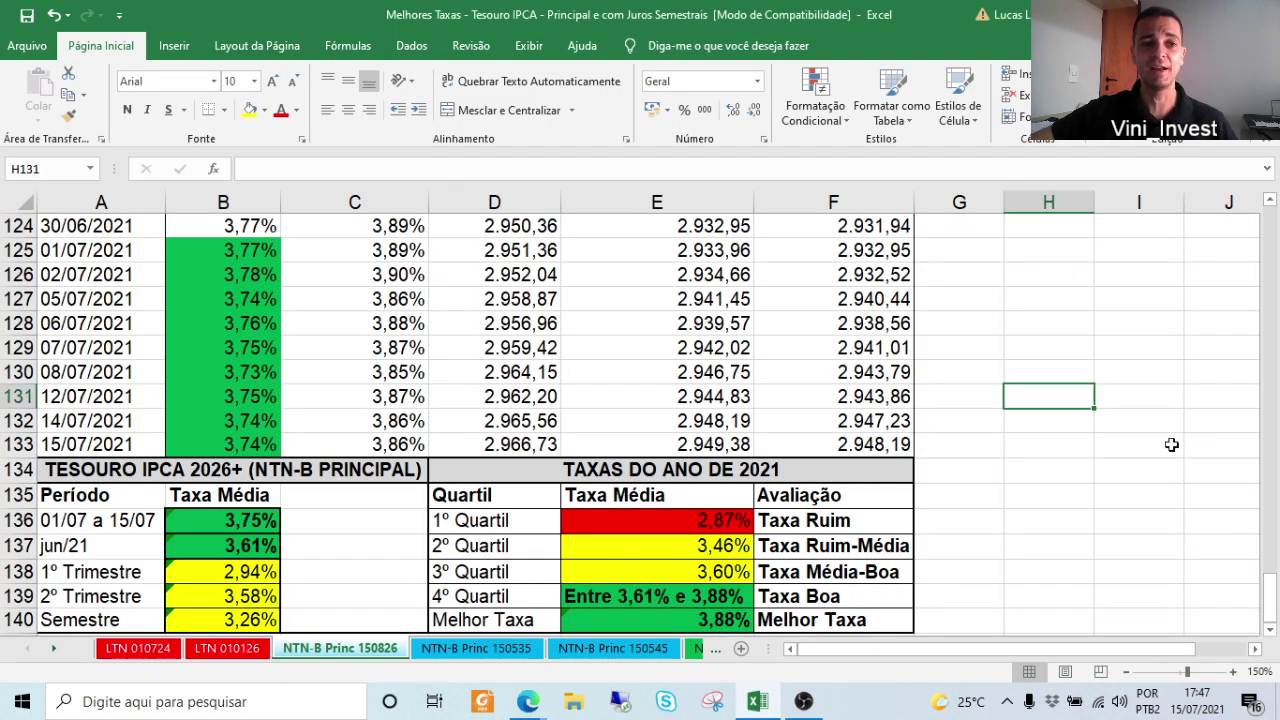
{"action": "left_click", "coordinate": [259, 251]}
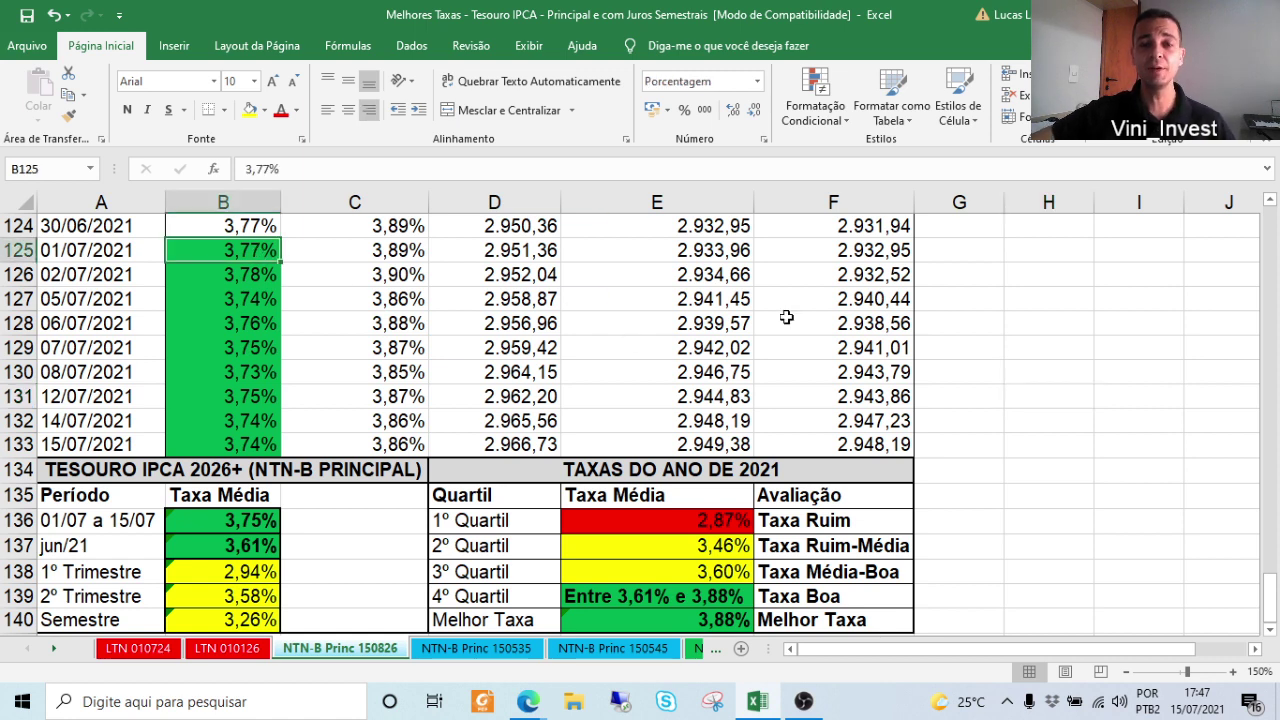
- Return to the Tesouro Direto page in the browser and find the downloadable 2021 price and rate history files
{"action": "key", "text": "alt+Tab"}
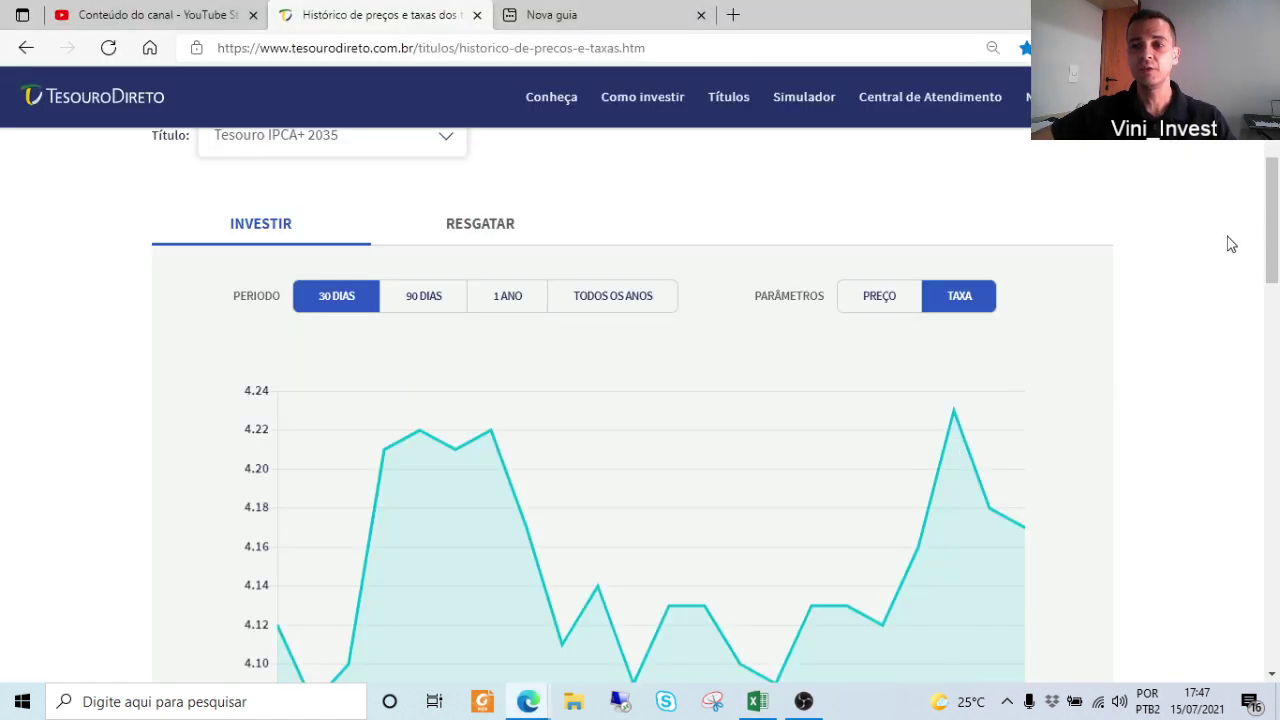
{"action": "left_click_drag", "start_coordinate": [1274, 215], "coordinate": [1275, 580]}
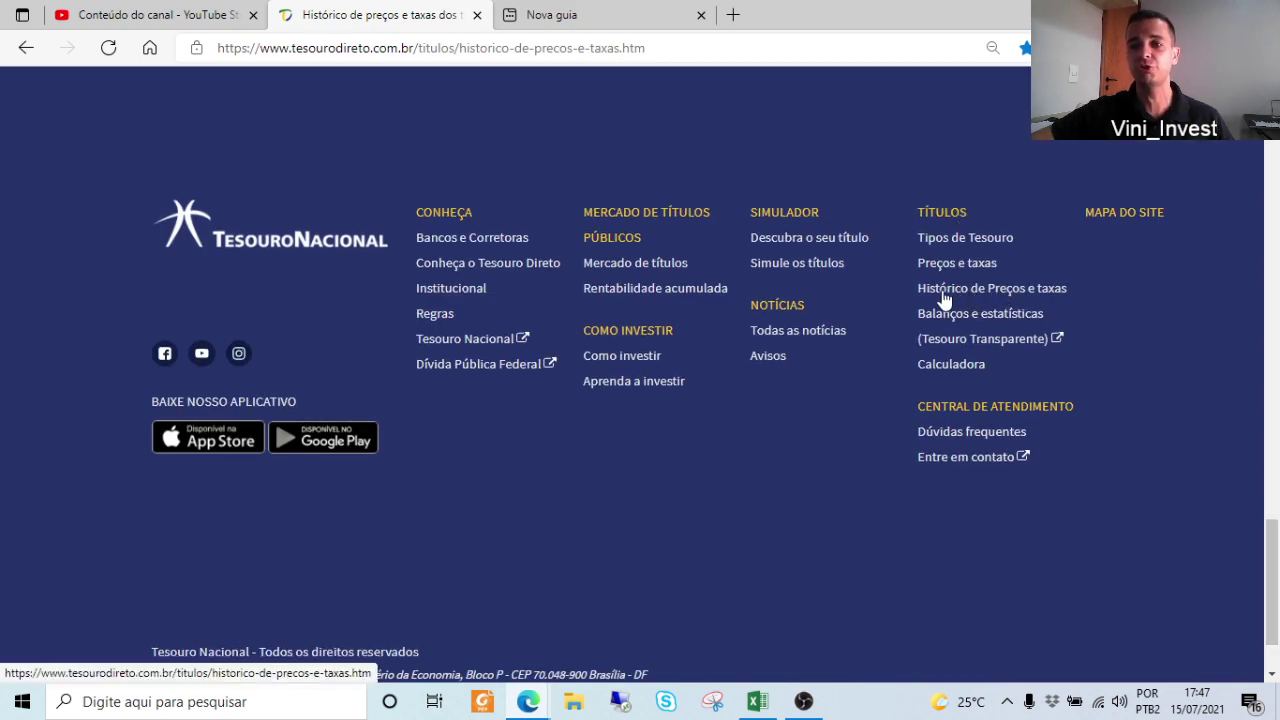
{"action": "scroll", "coordinate": [1060, 408], "scroll_direction": "up", "scroll_amount": 10}
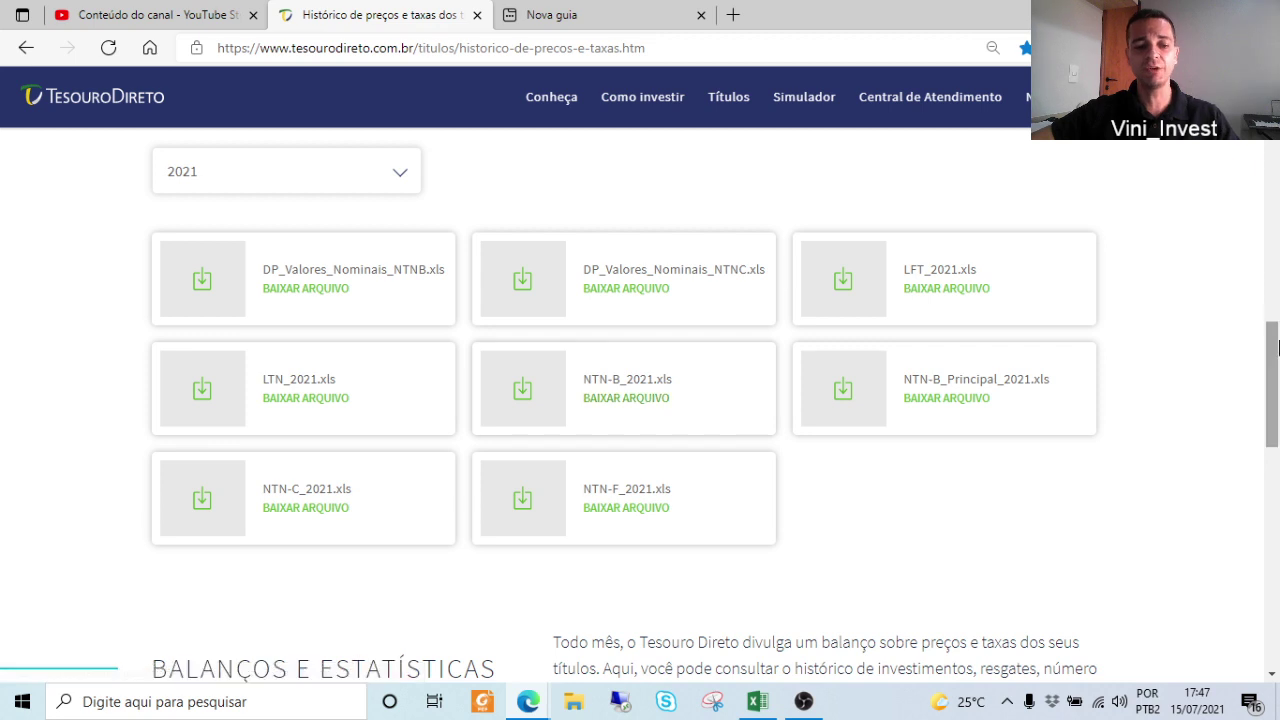
- Switch back to the Excel workbook and review the Tesouro IPCA 2026+ average rates for July, June, both quarters and the semester
{"action": "key", "text": "alt+Tab"}
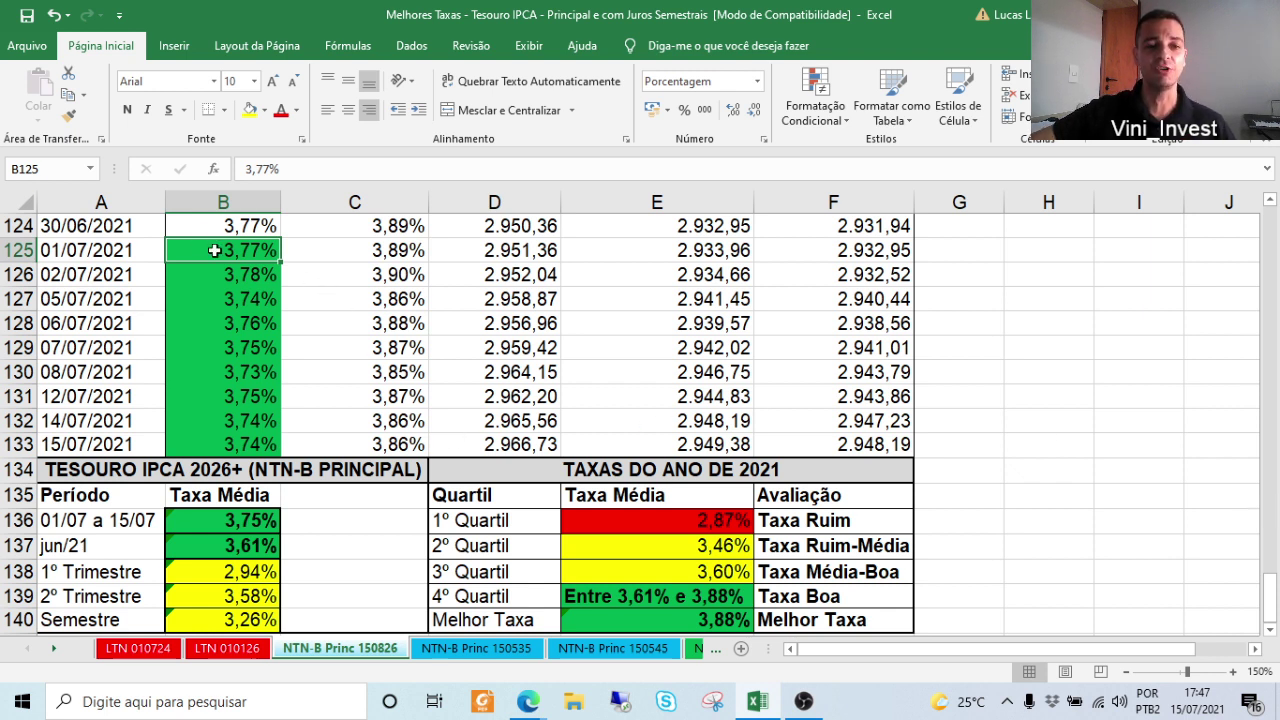
{"action": "left_click", "coordinate": [251, 527]}
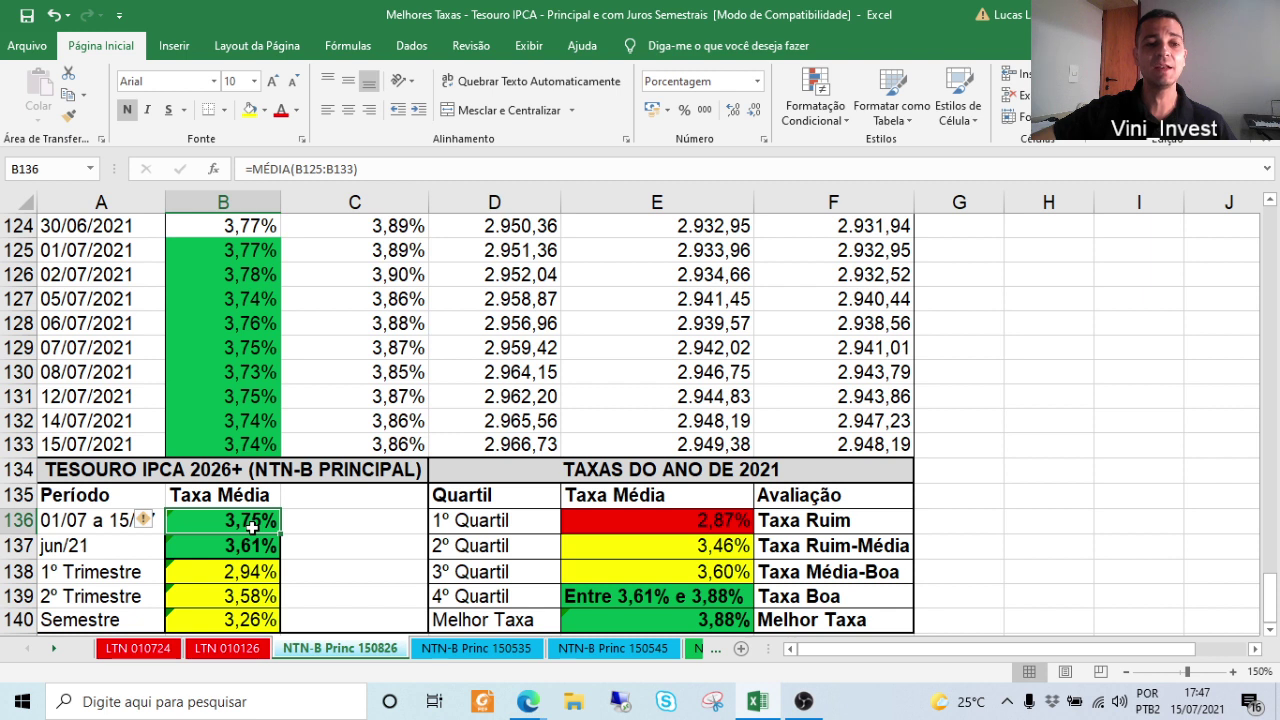
{"action": "left_click", "coordinate": [1056, 476]}
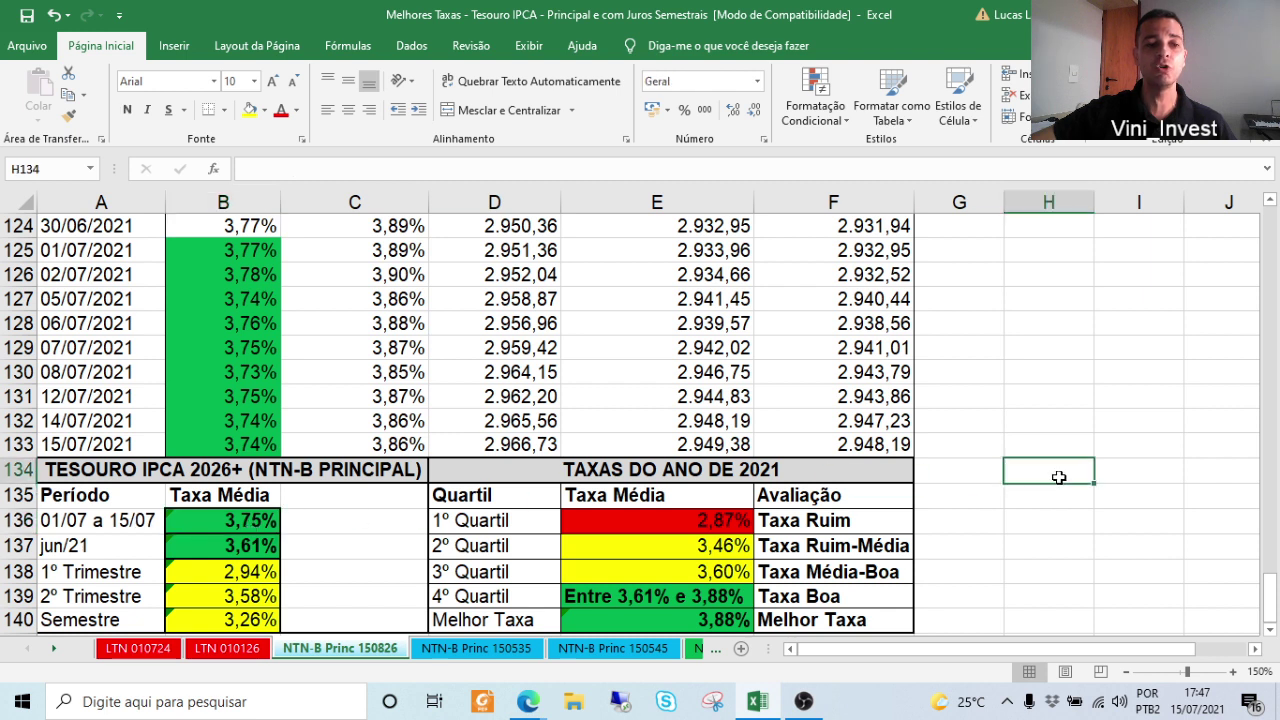
{"action": "left_click", "coordinate": [251, 523]}
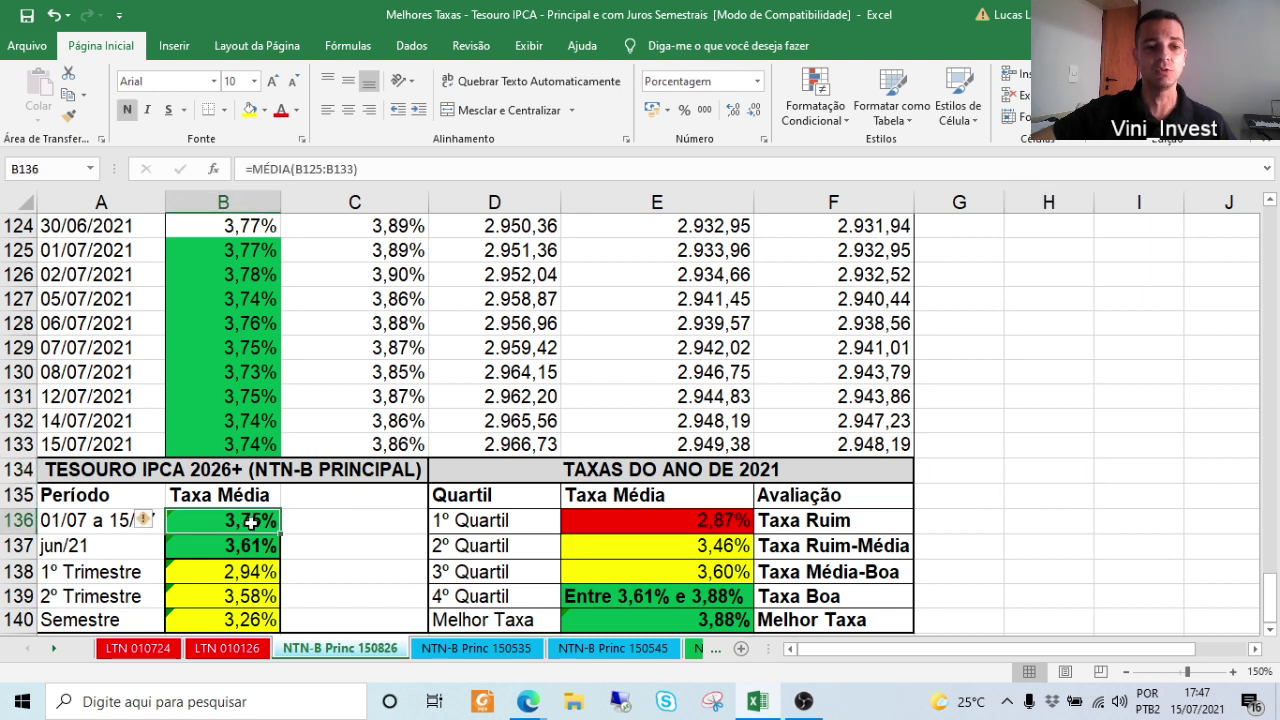
{"action": "left_click", "coordinate": [52, 549]}
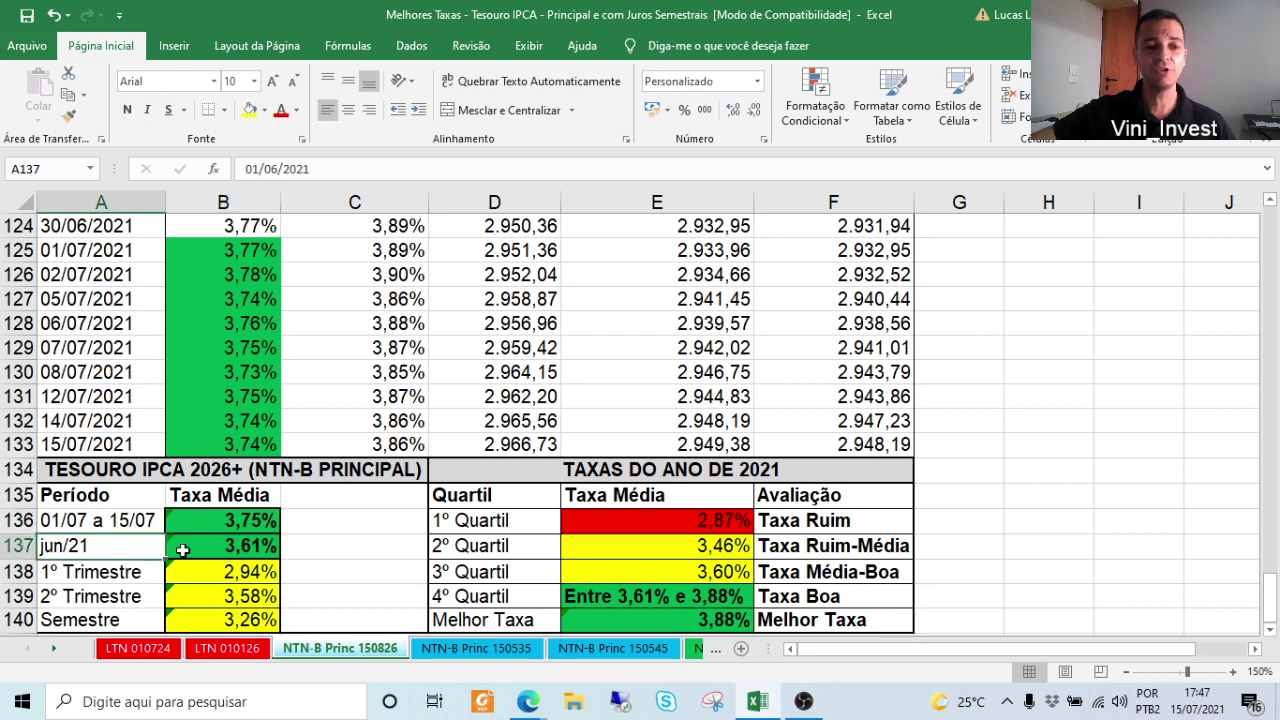
{"action": "left_click", "coordinate": [244, 552]}
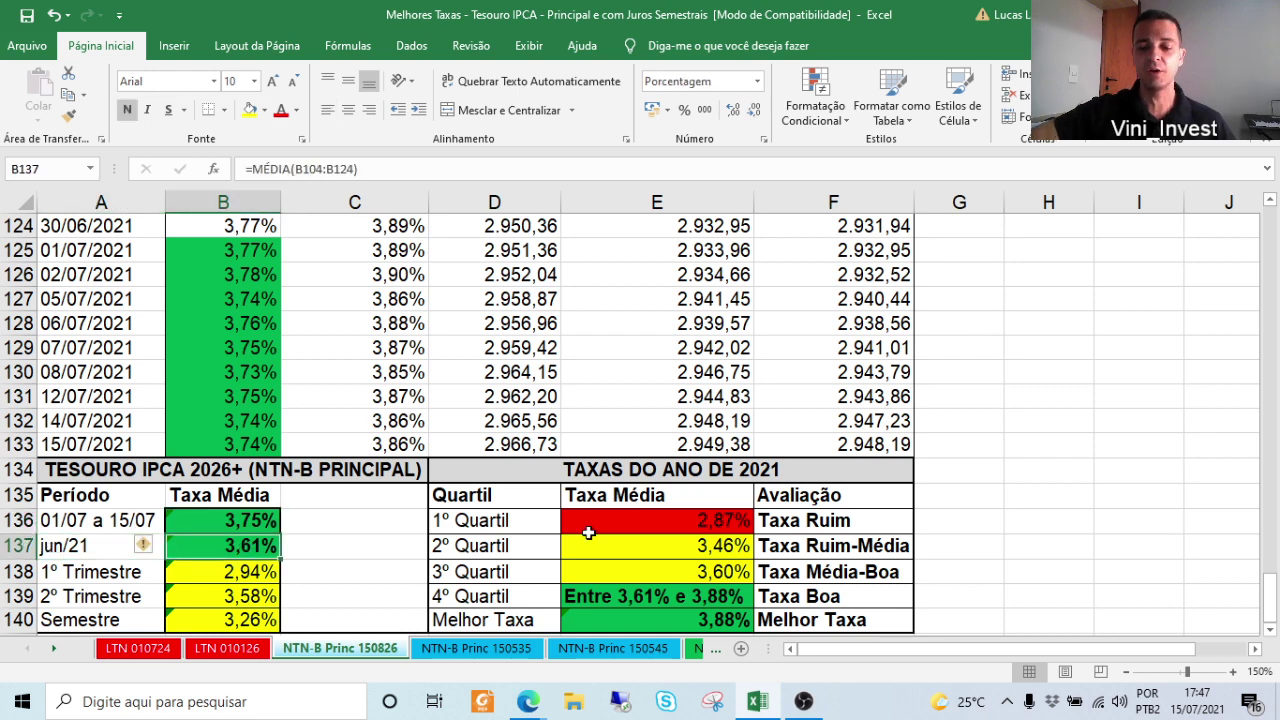
{"action": "key", "text": "Down"}
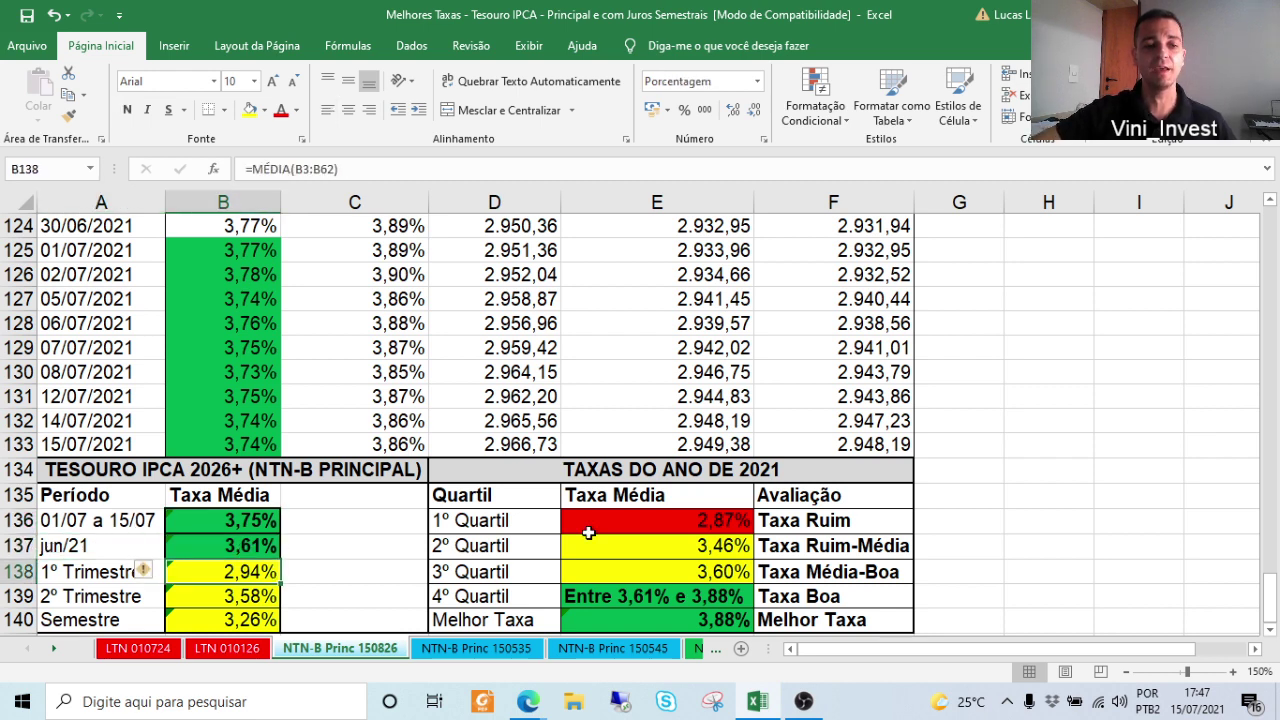
{"action": "key", "text": "Down"}
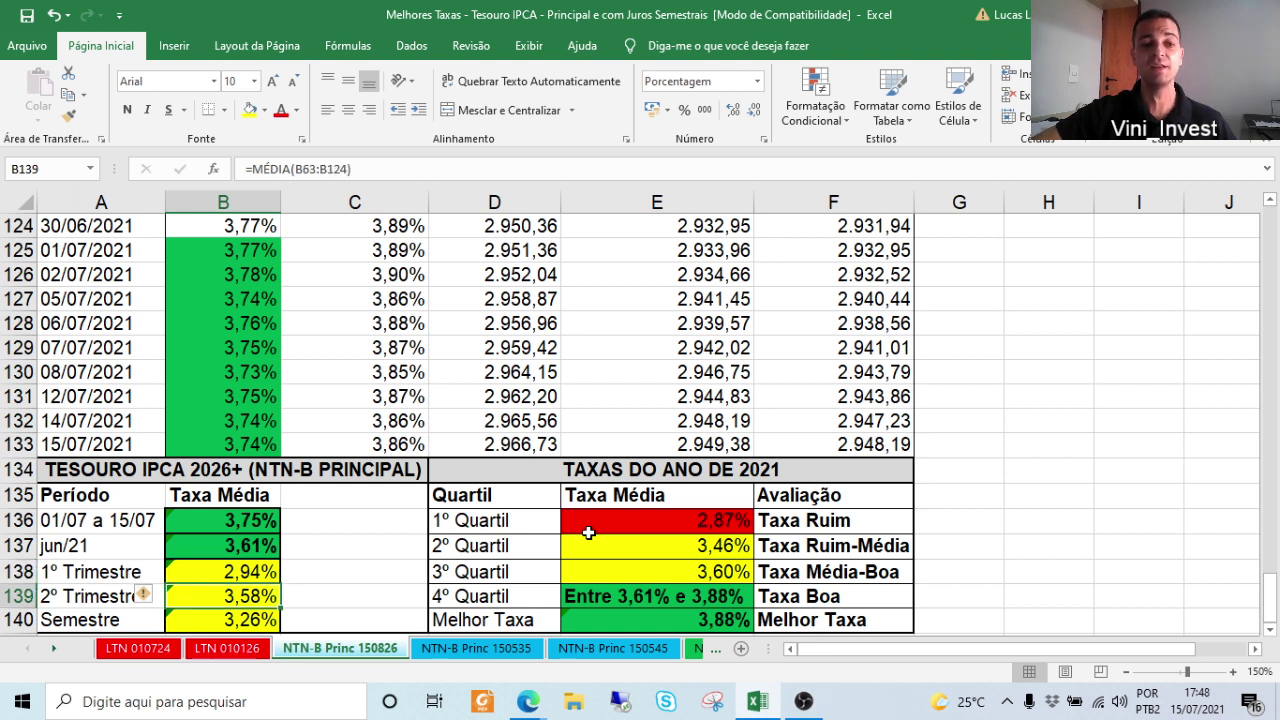
{"action": "key", "text": "Down"}
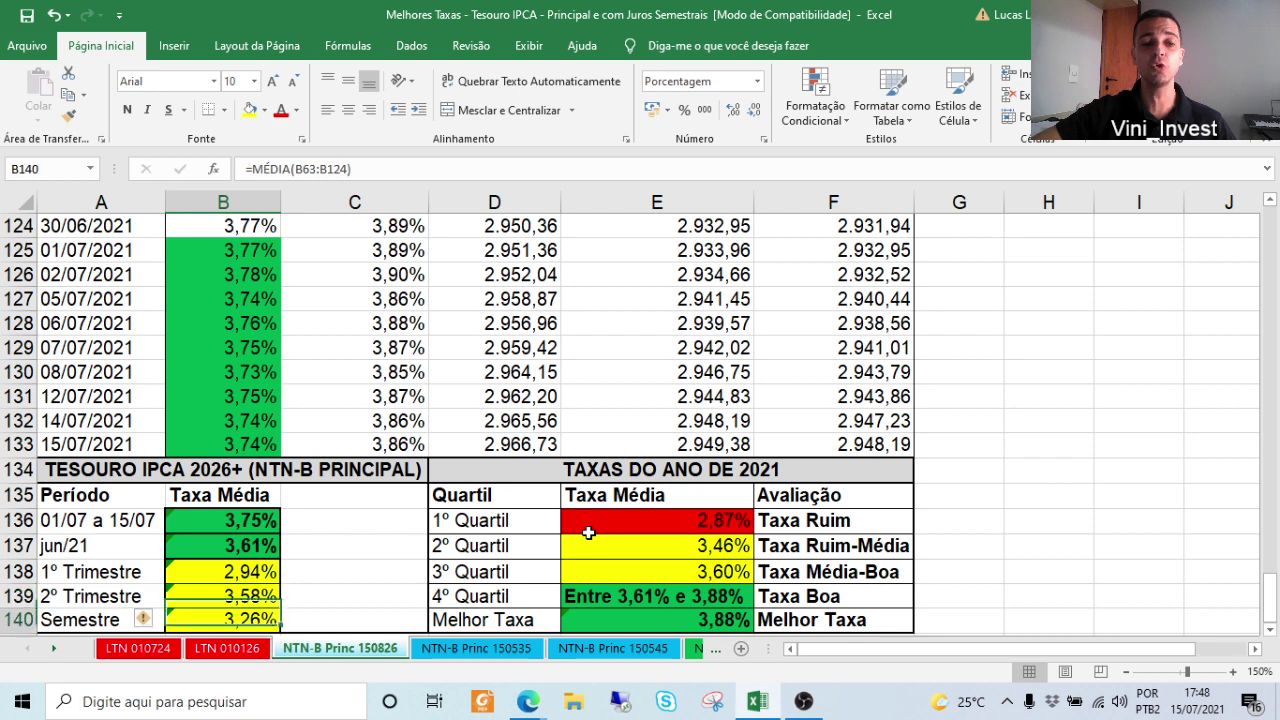
{"action": "left_click", "coordinate": [1037, 432]}
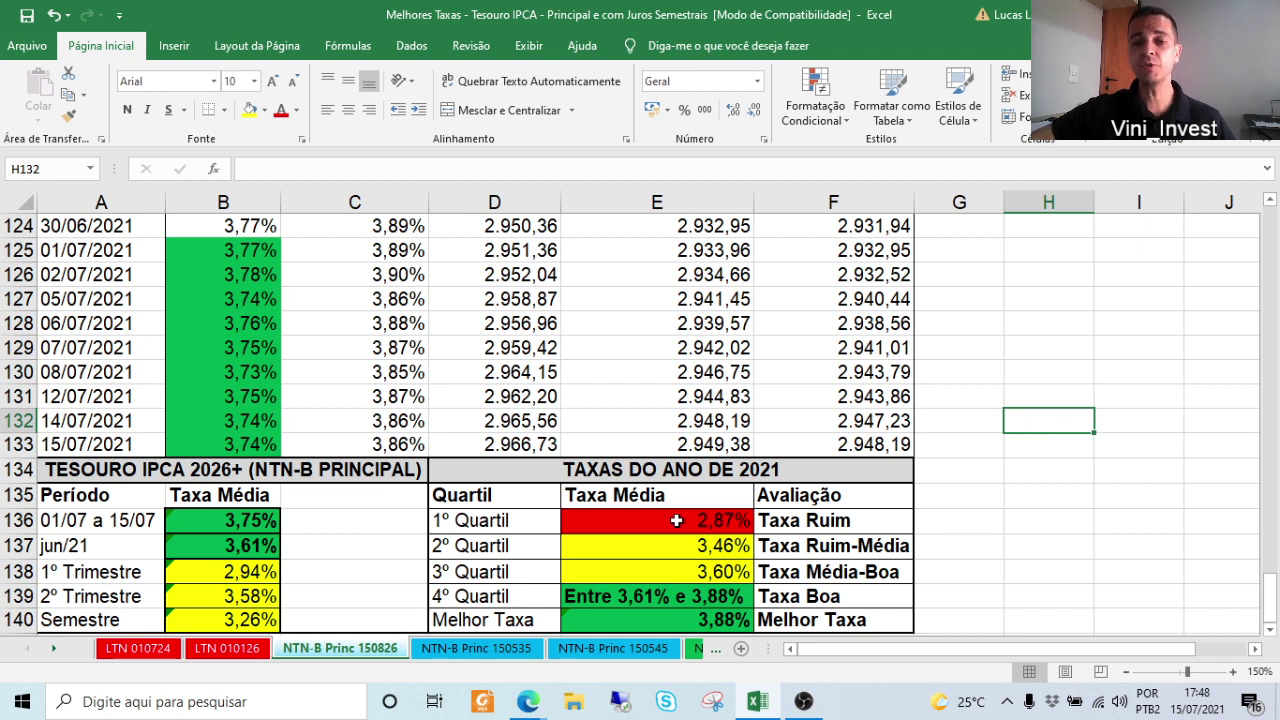
- Examine the quartile list in the 2021 rates table, checking the first and second quartile rates and the second quartile's rating
{"action": "left_click_drag", "start_coordinate": [526, 521], "coordinate": [528, 594]}
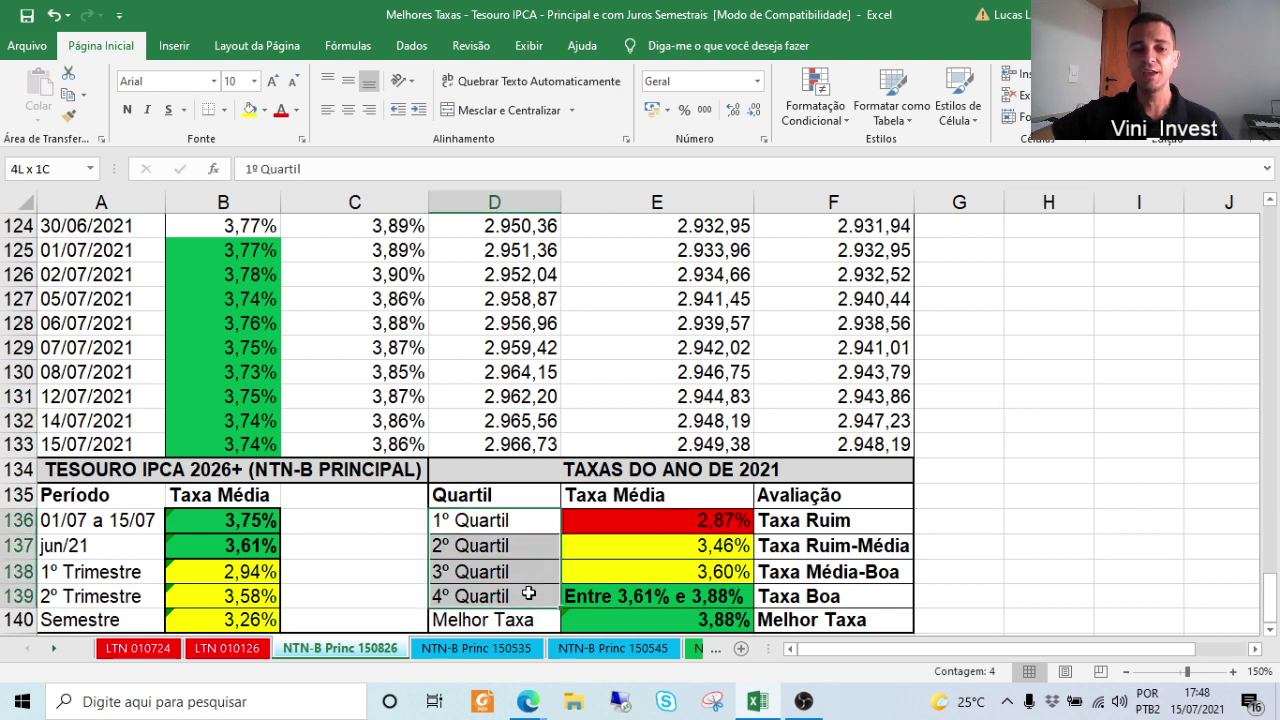
{"action": "left_click", "coordinate": [528, 518]}
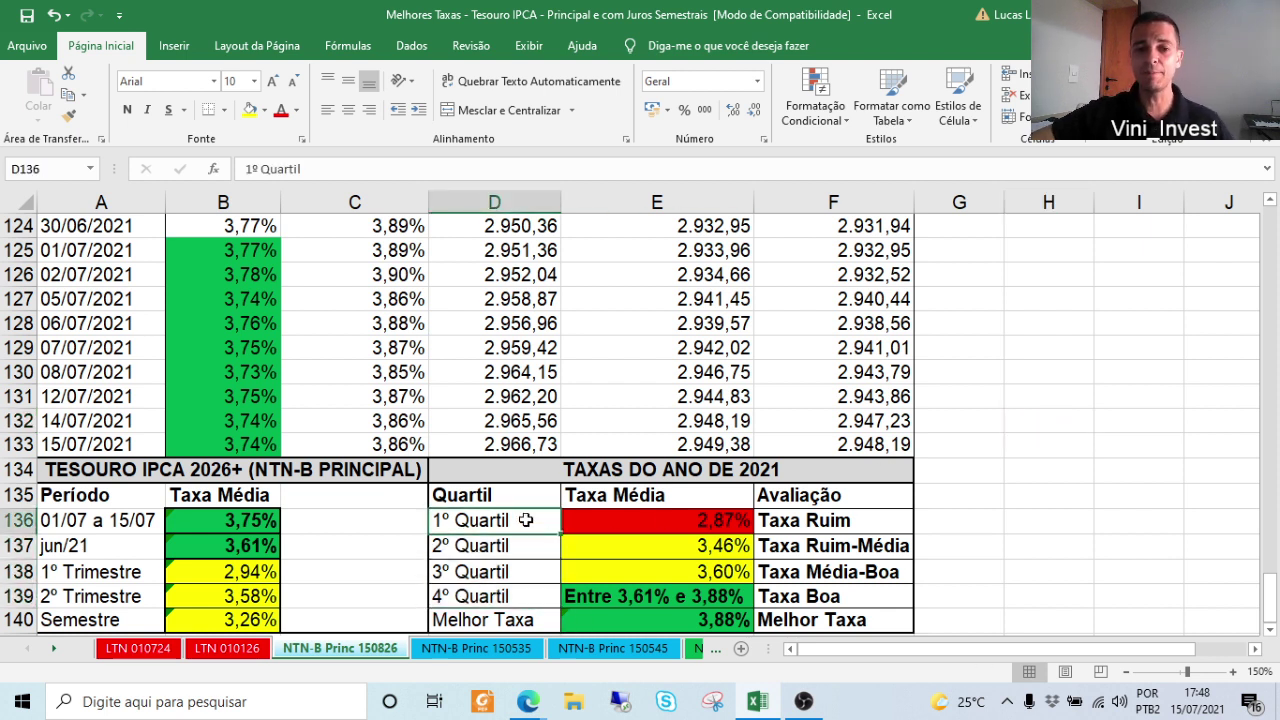
{"action": "left_click", "coordinate": [676, 520]}
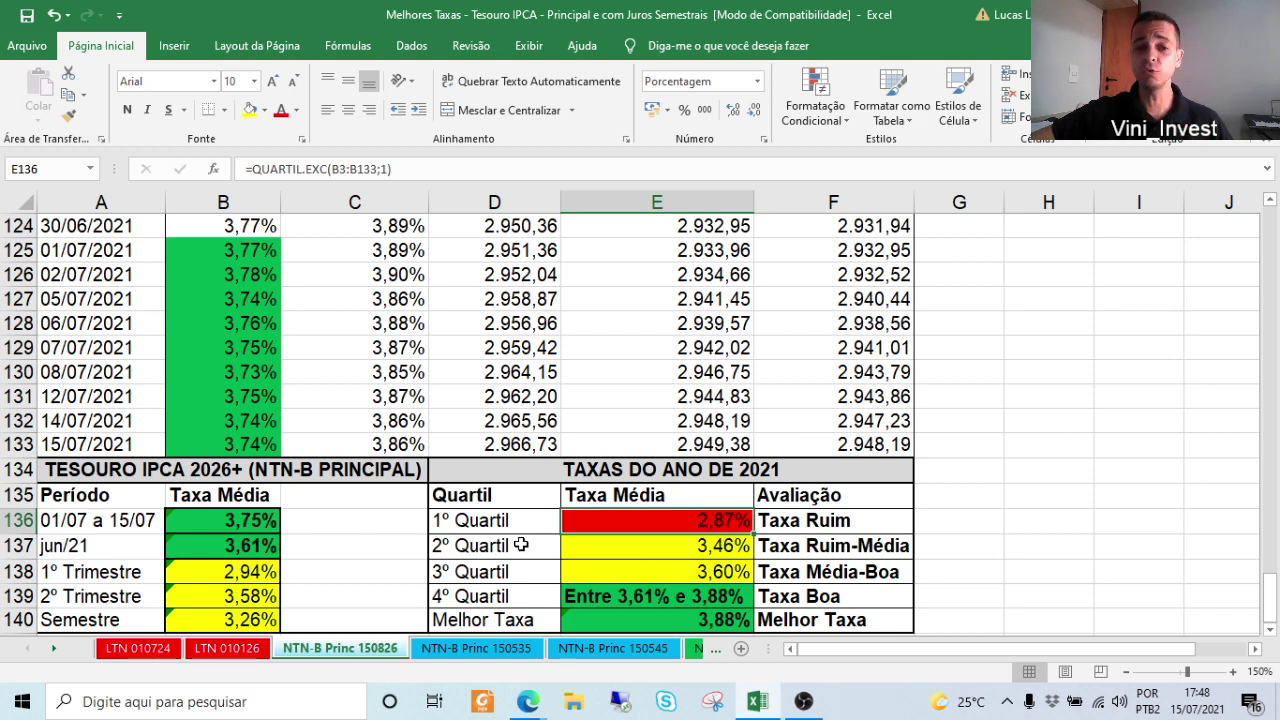
{"action": "left_click", "coordinate": [840, 546]}
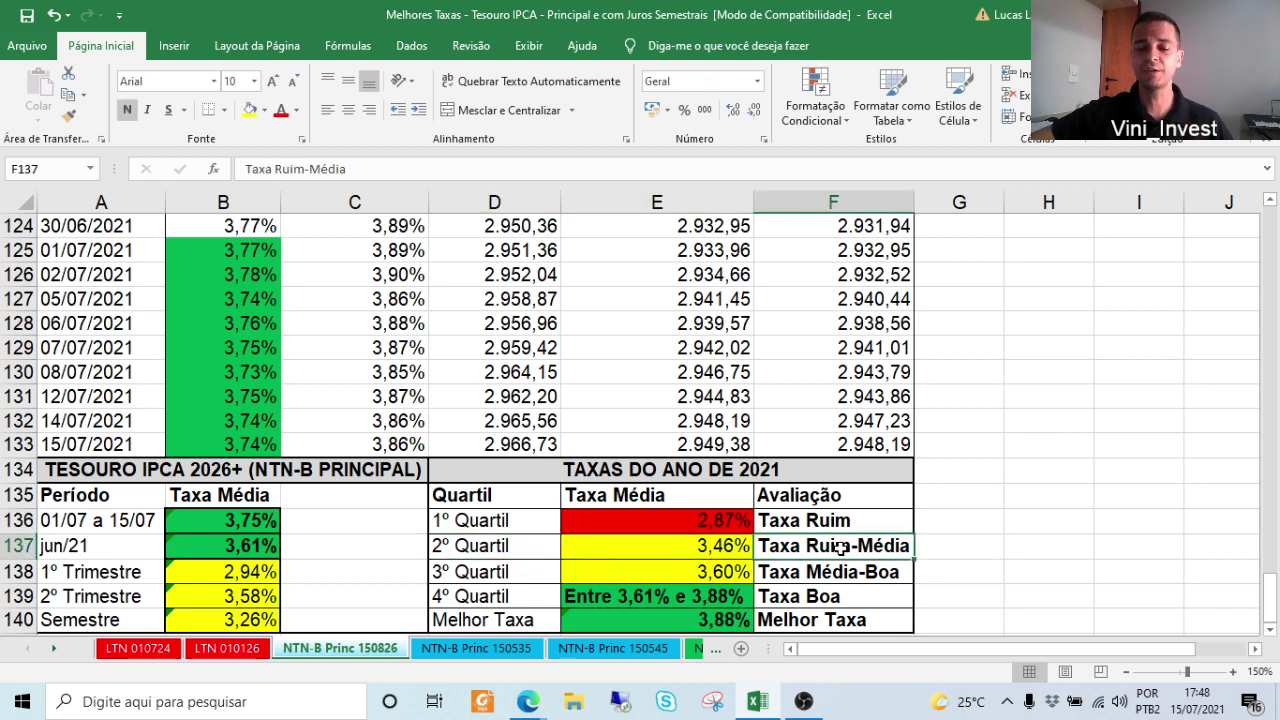
{"action": "left_click", "coordinate": [731, 545]}
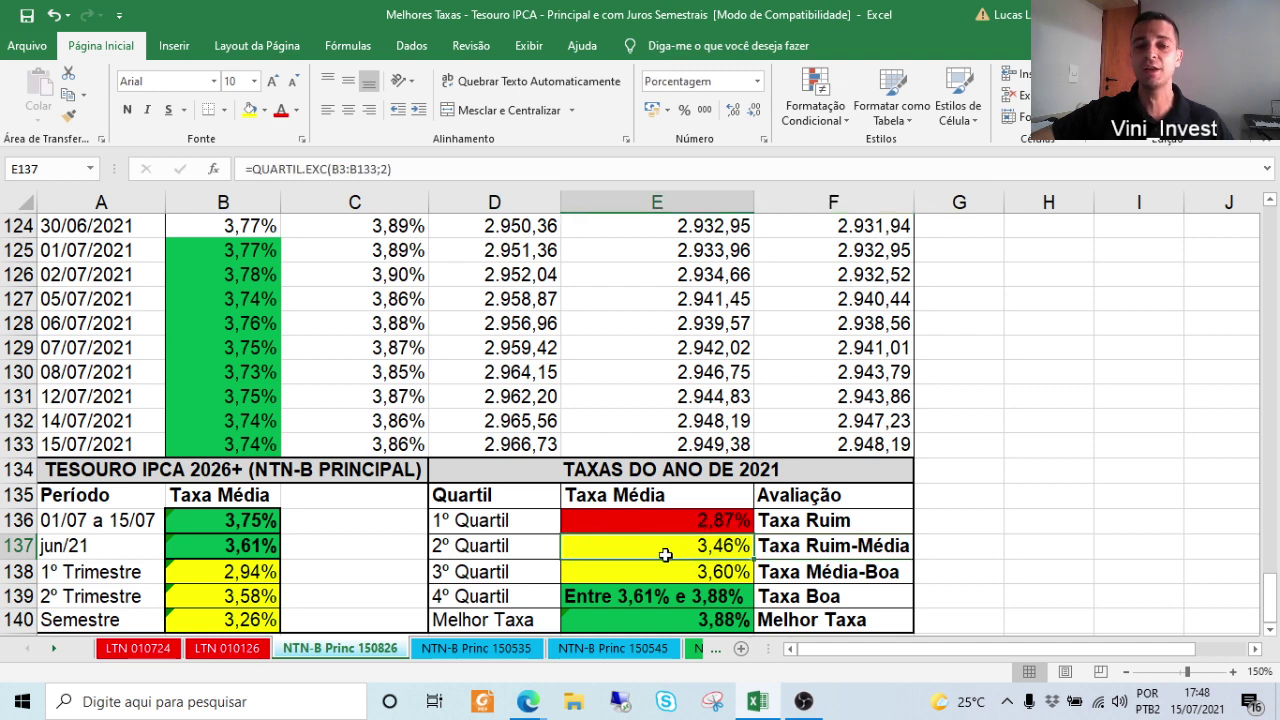
{"action": "left_click_drag", "start_coordinate": [476, 550], "coordinate": [796, 552]}
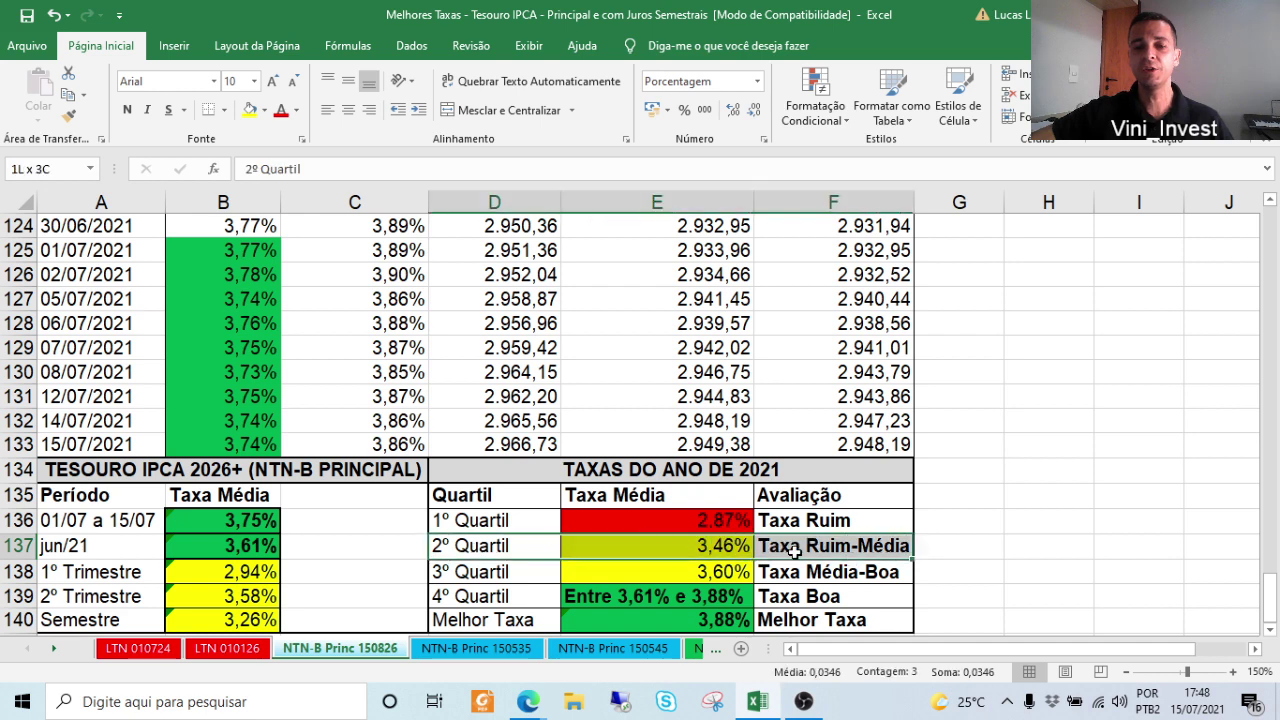
- Examine the third quartile's rate and rating and the fourth quartile's rate range in the 2021 table
{"action": "left_click", "coordinate": [516, 575]}
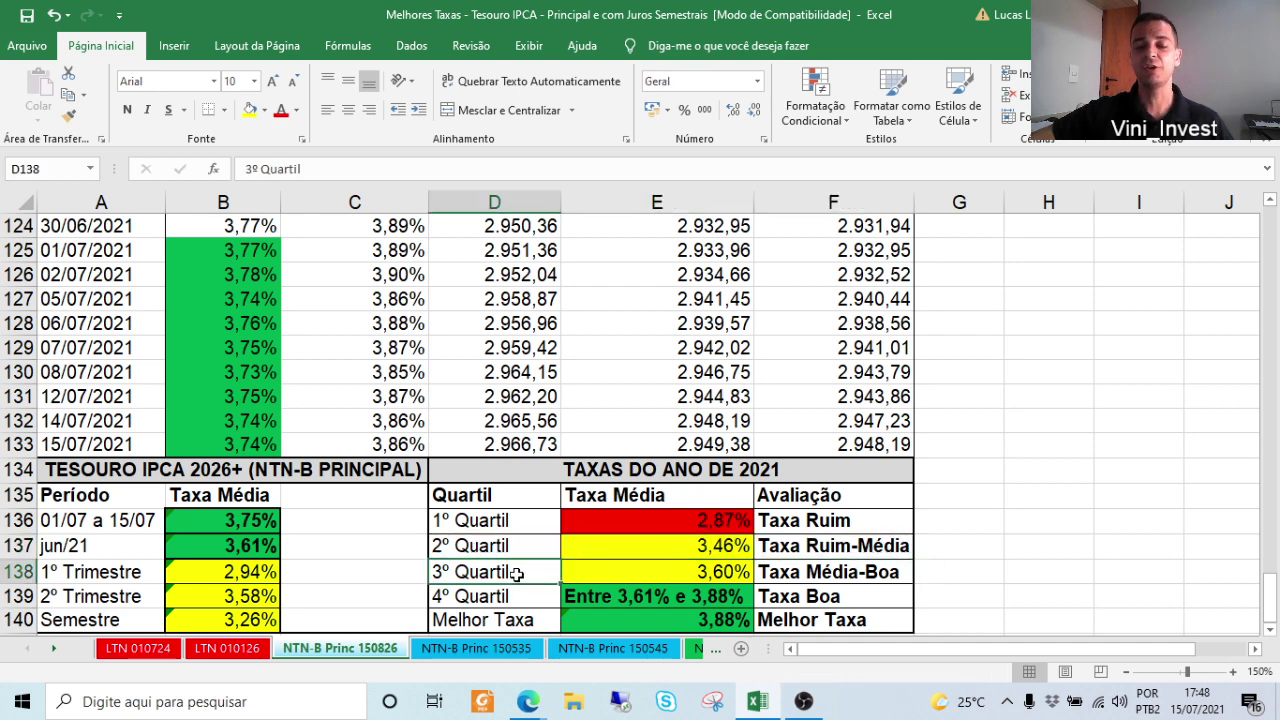
{"action": "left_click", "coordinate": [857, 573]}
{"action": "left_click", "coordinate": [708, 575]}
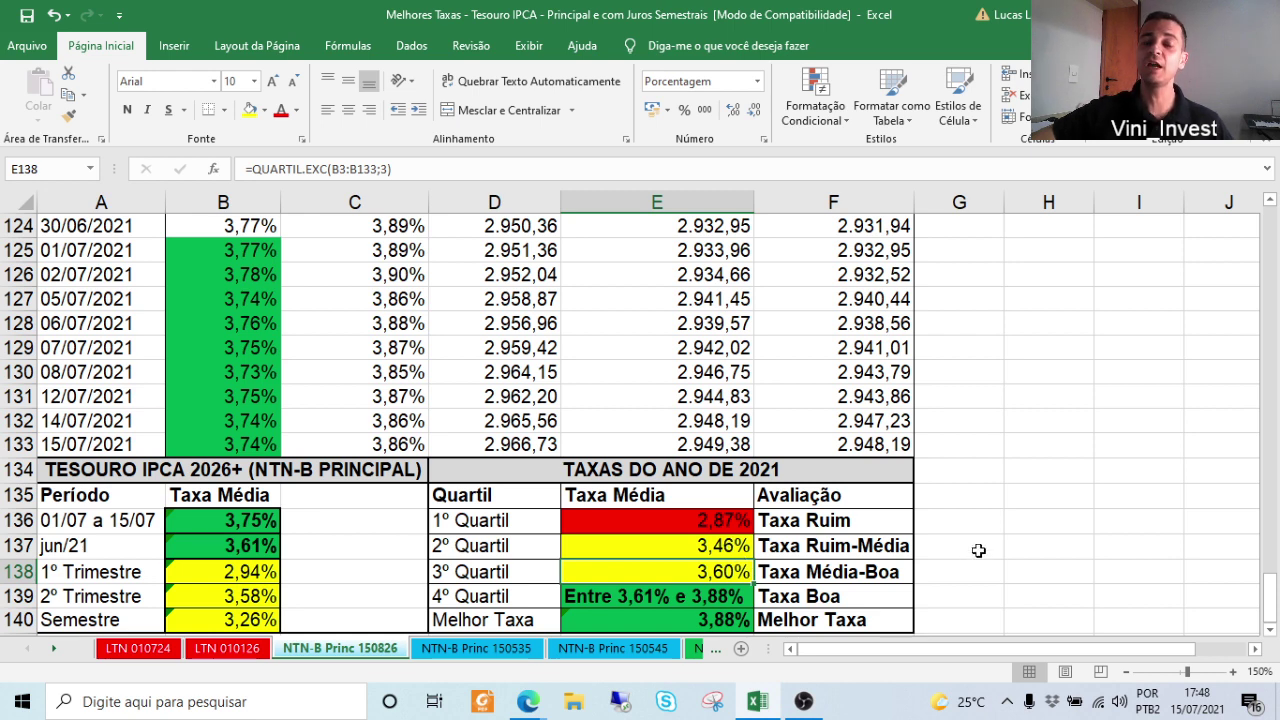
{"action": "left_click", "coordinate": [531, 596]}
{"action": "left_click", "coordinate": [705, 599]}
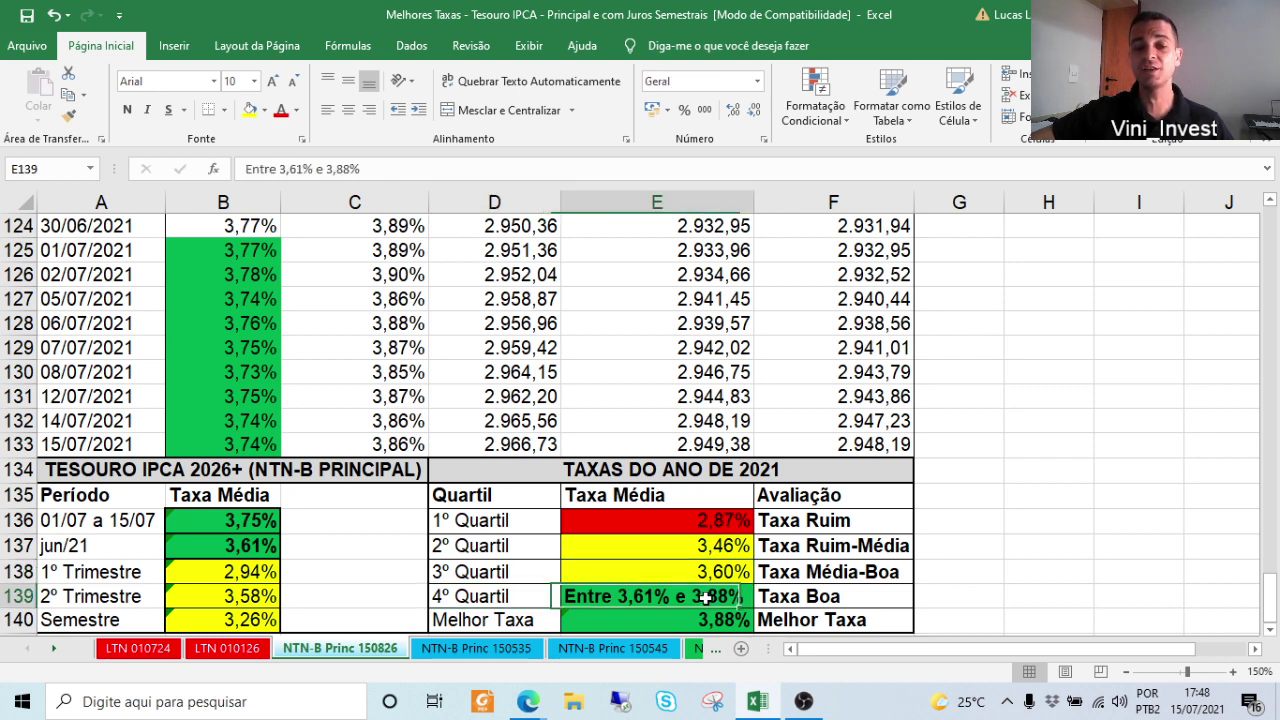
- Examine the fourth quartile's rate range and rating and the best 2021 rate for Tesouro IPCA 2026+
{"action": "left_click_drag", "start_coordinate": [509, 600], "coordinate": [835, 598]}
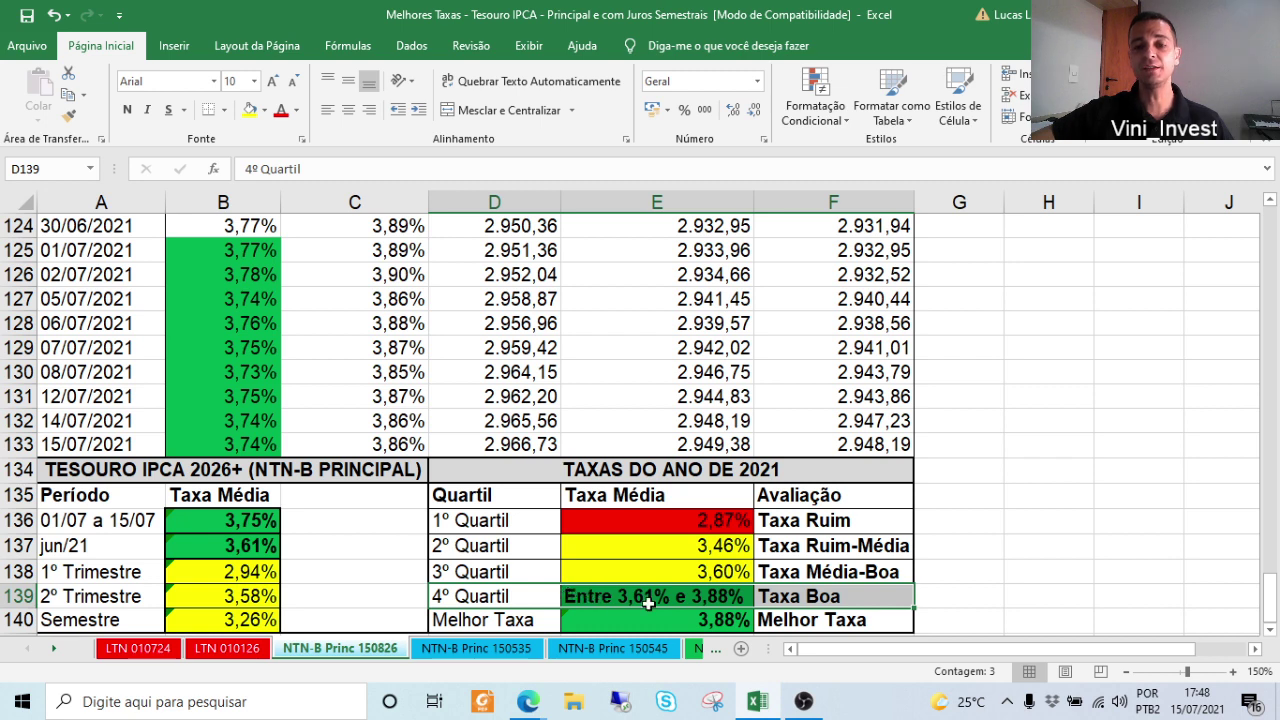
{"action": "left_click", "coordinate": [816, 592]}
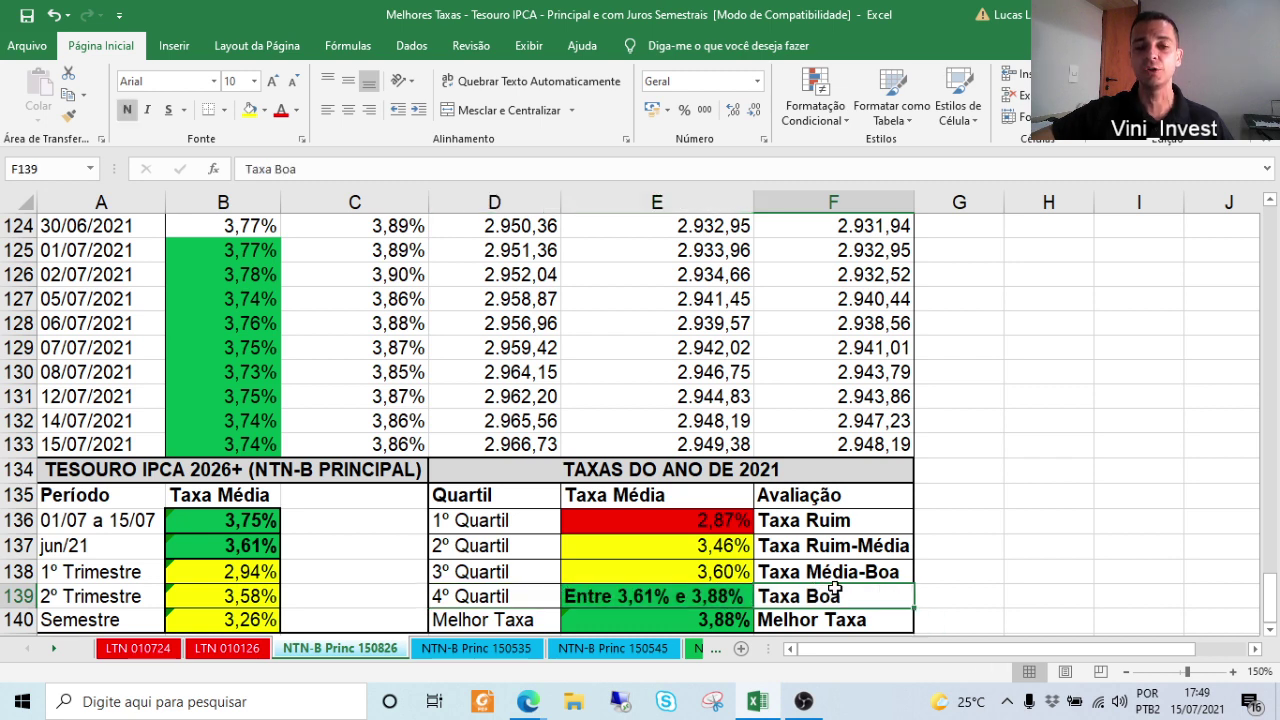
{"action": "left_click", "coordinate": [651, 594]}
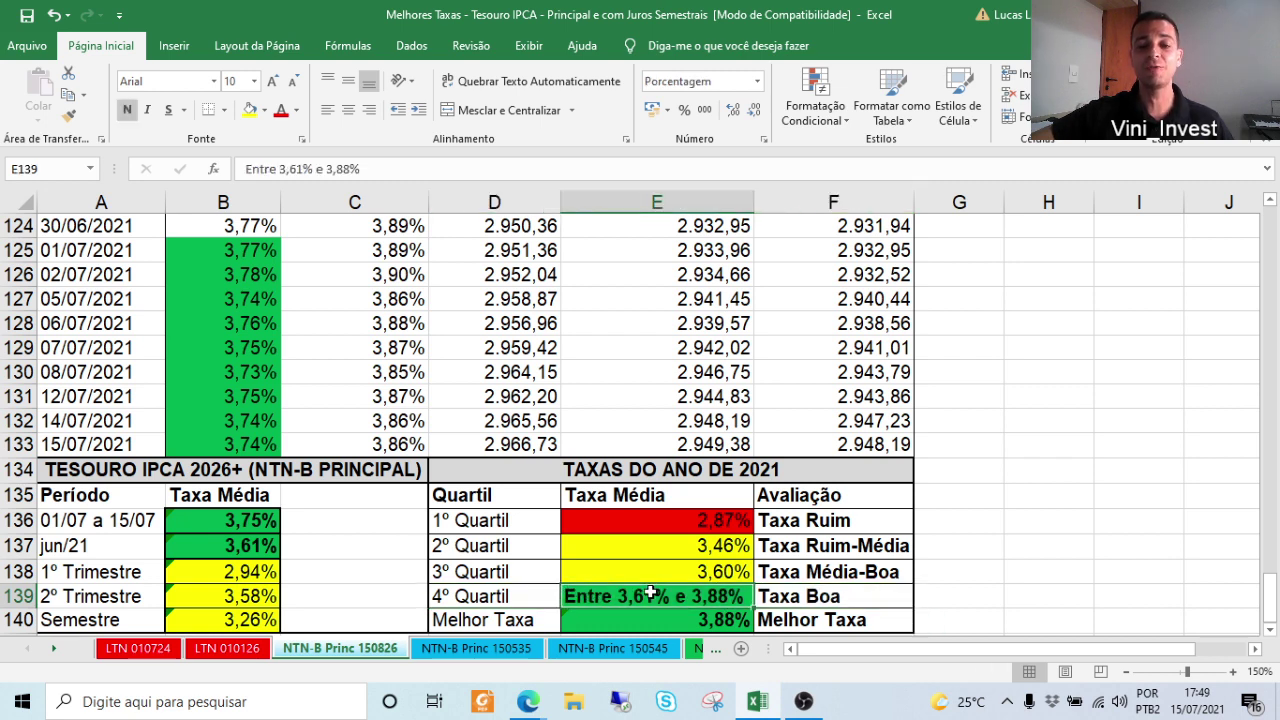
{"action": "left_click", "coordinate": [683, 621]}
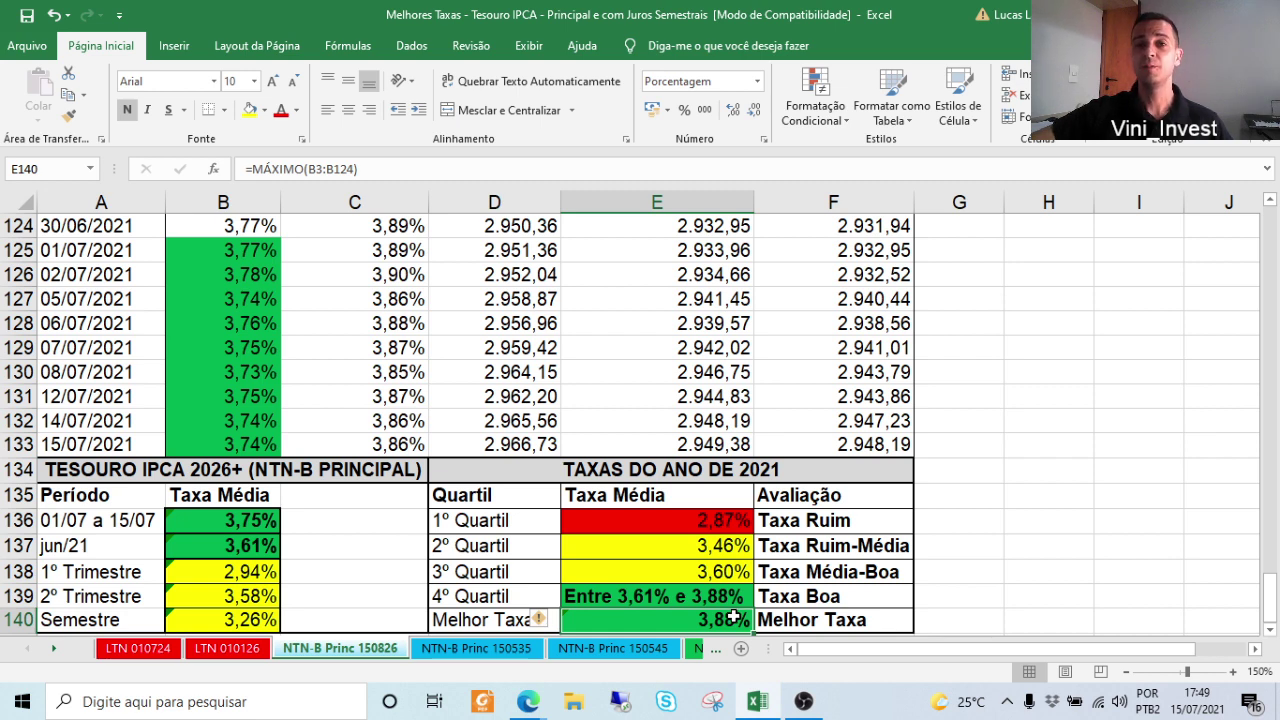
{"action": "left_click", "coordinate": [670, 592]}
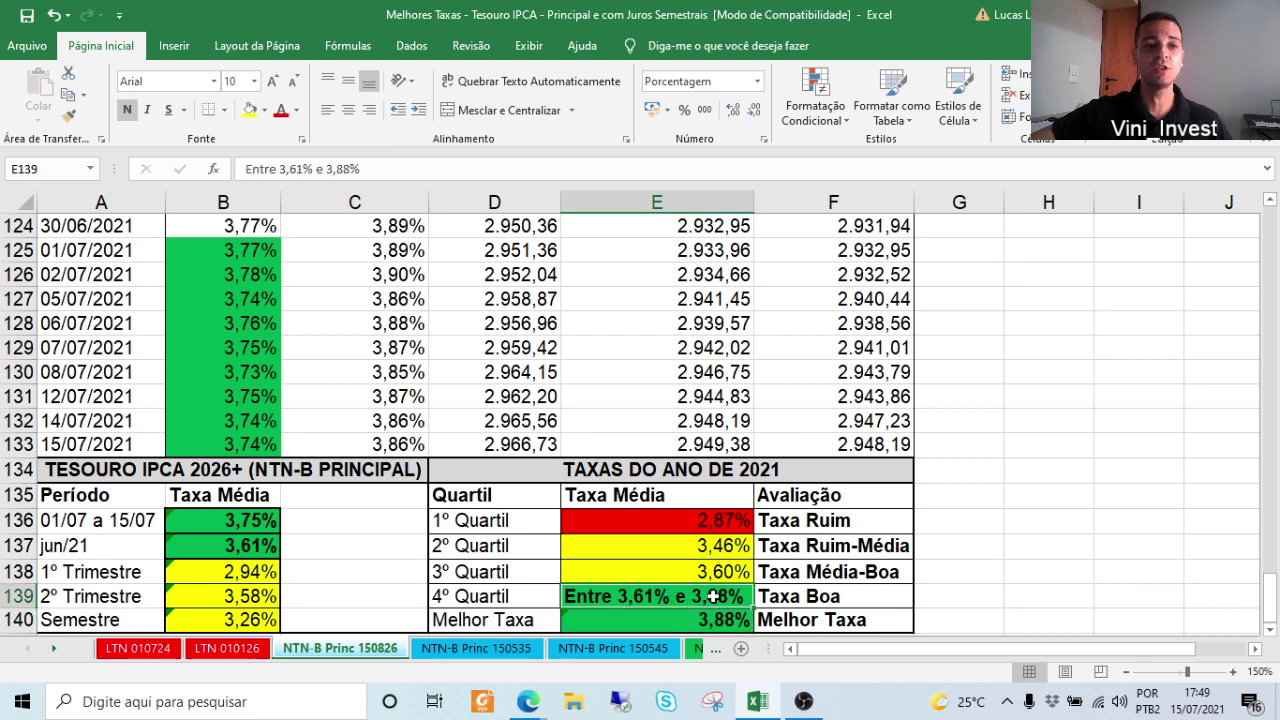
- Compare the daily rates from 01/07 to 15/07/2021 and their average with the fourth quartile's range for Tesouro IPCA 2026+
{"action": "left_click_drag", "start_coordinate": [254, 250], "coordinate": [249, 452]}
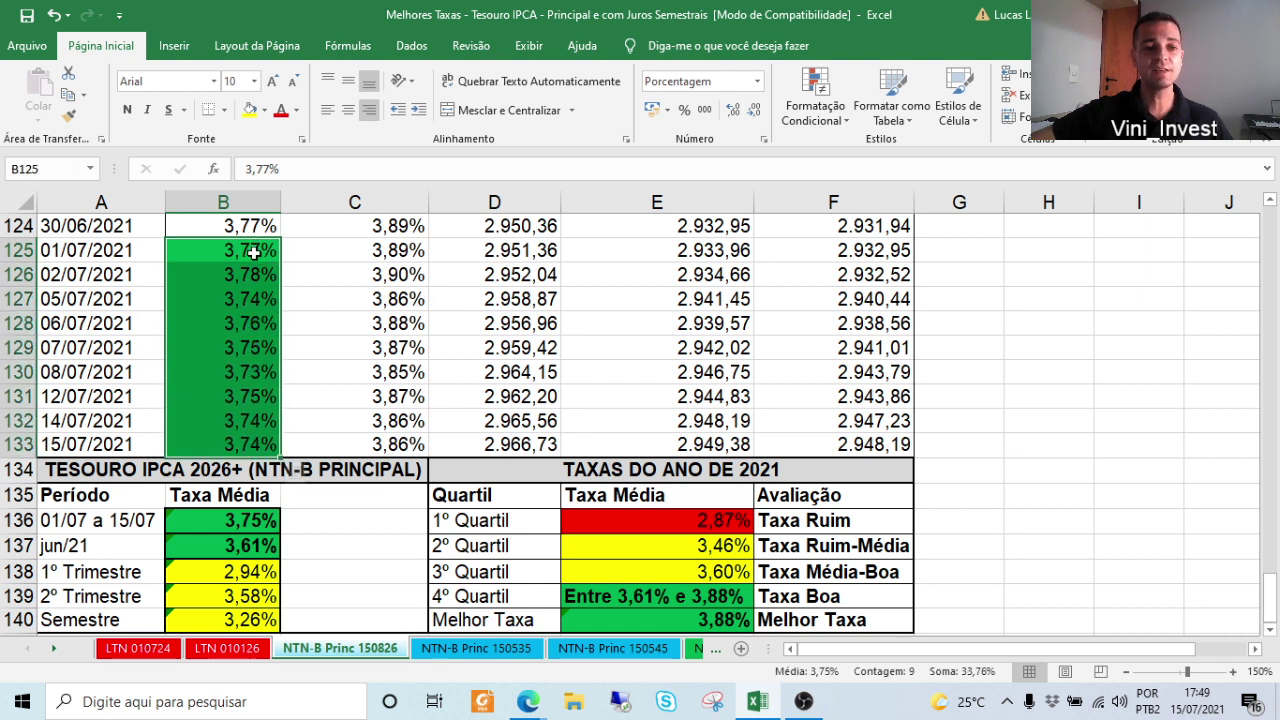
{"action": "left_click", "coordinate": [1078, 440]}
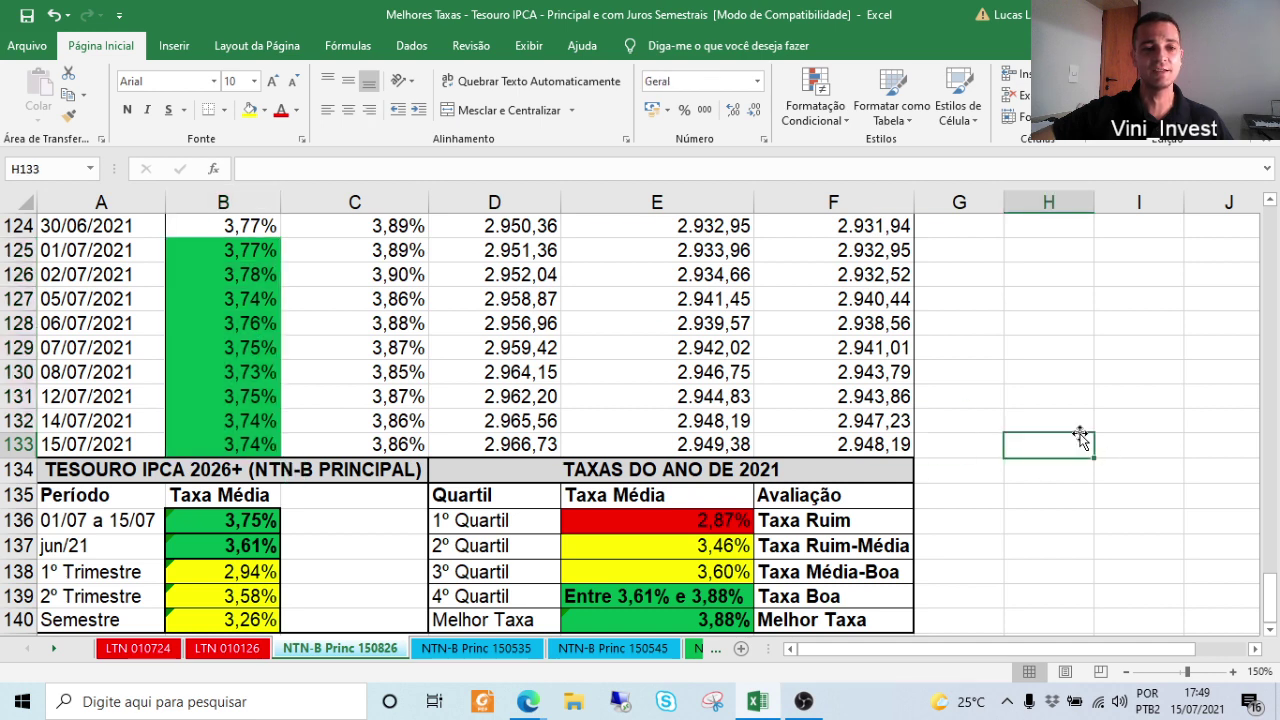
{"action": "left_click", "coordinate": [245, 520]}
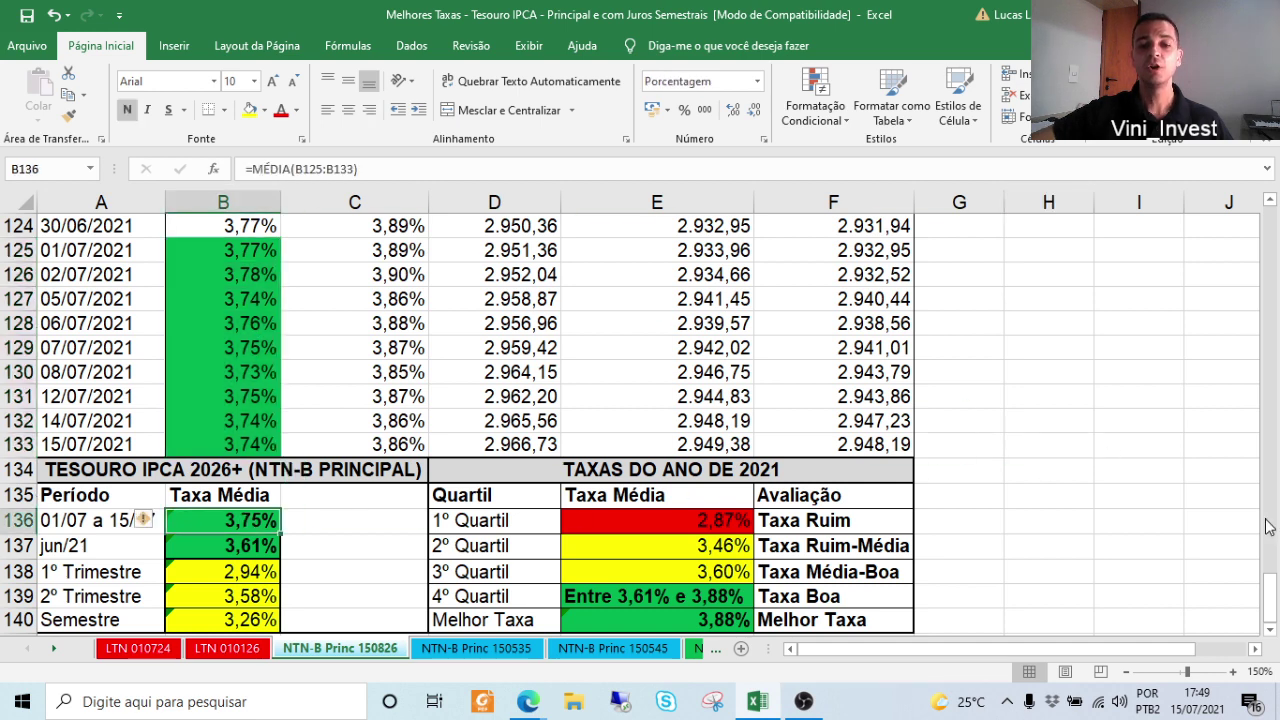
{"action": "left_click", "coordinate": [700, 596]}
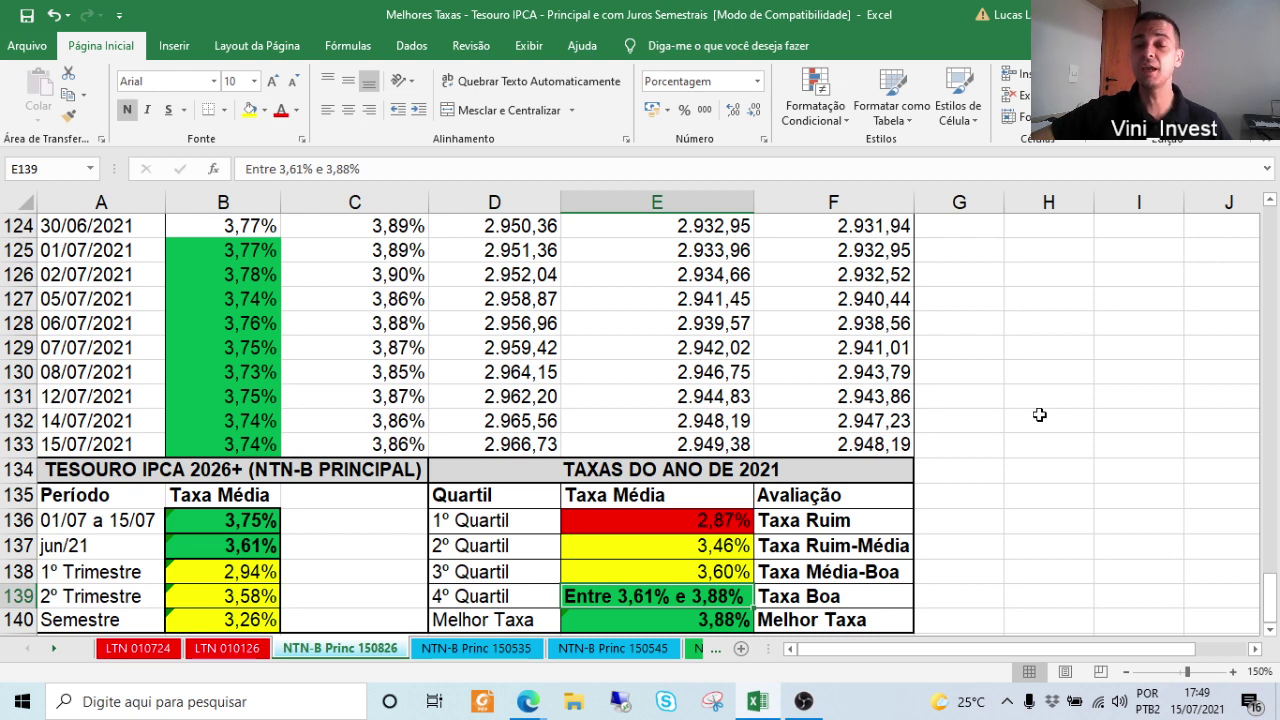
{"action": "left_click_drag", "start_coordinate": [253, 257], "coordinate": [246, 452]}
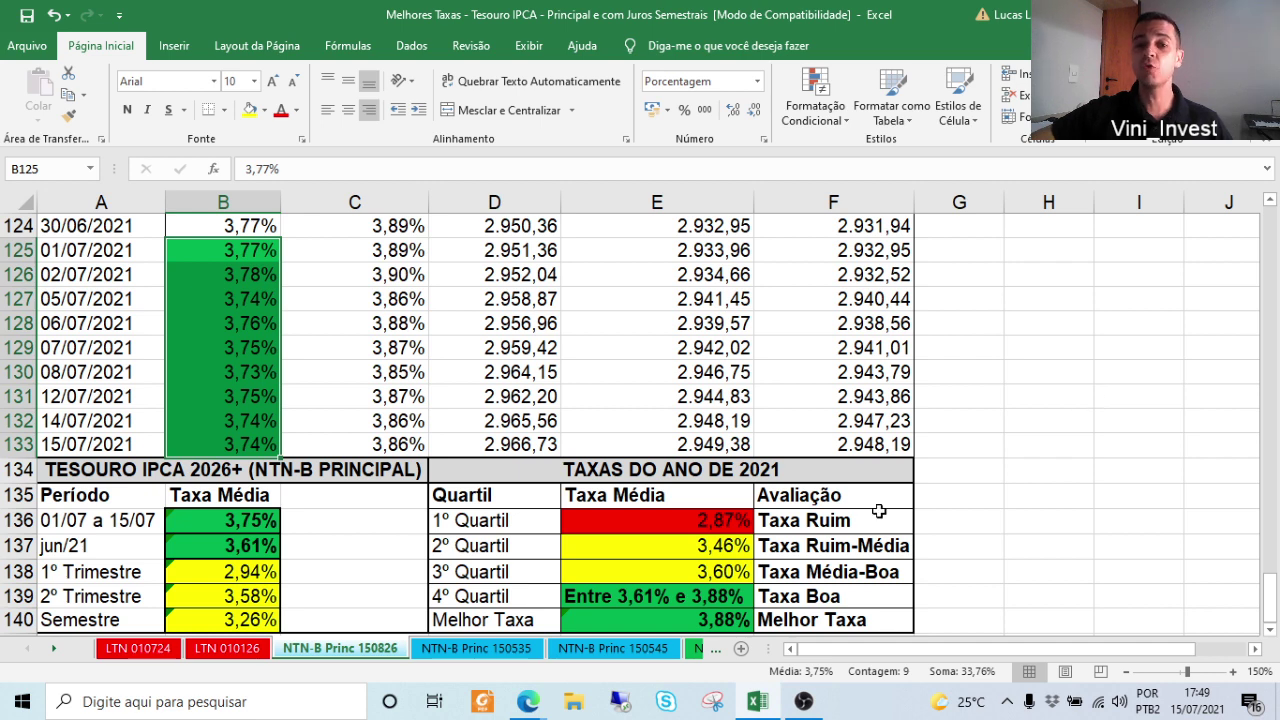
- Review the 2026+ fourth quartile row again and dismiss the news notification covering the sheet
{"action": "left_click_drag", "start_coordinate": [465, 600], "coordinate": [835, 598]}
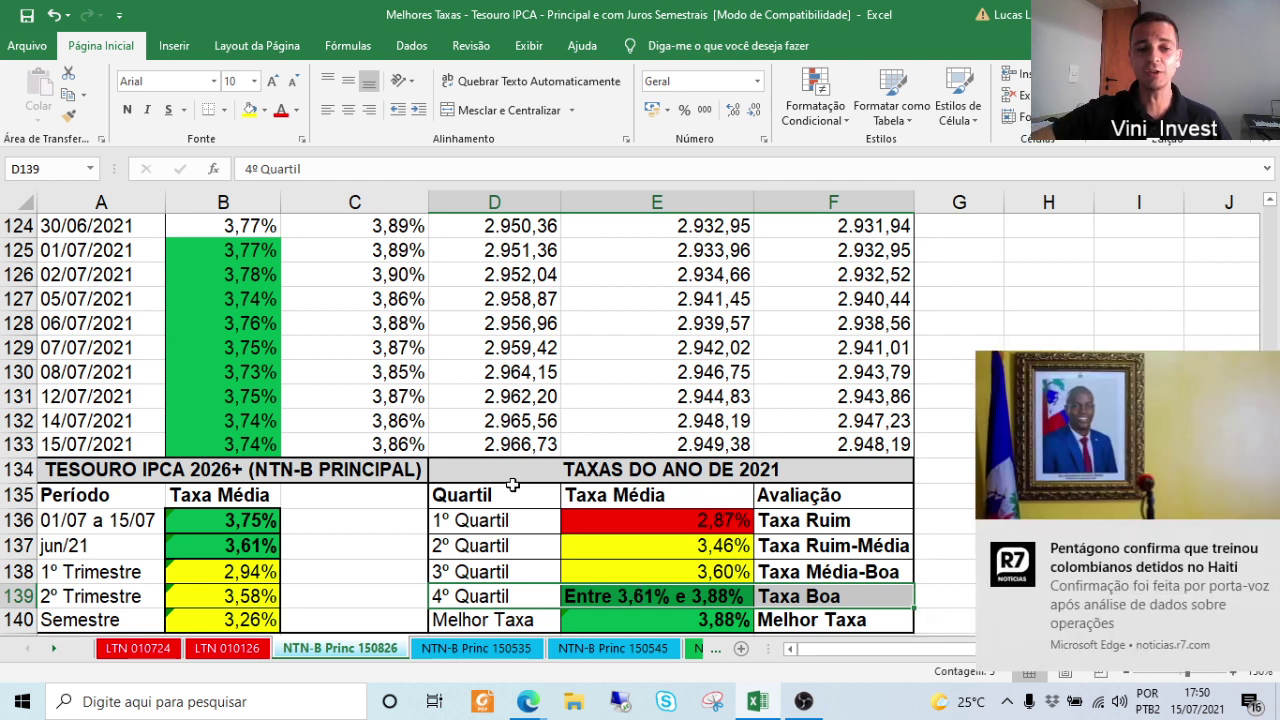
{"action": "left_click", "coordinate": [1246, 537]}
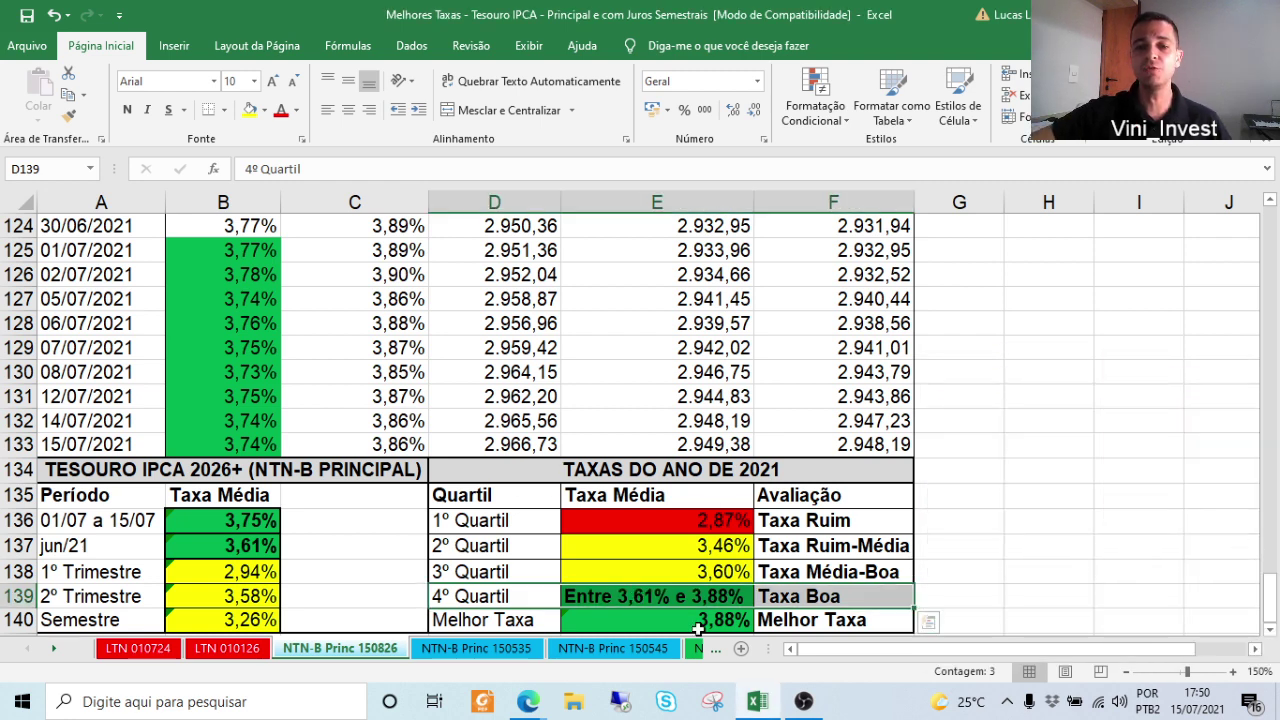
{"action": "left_click", "coordinate": [620, 598]}
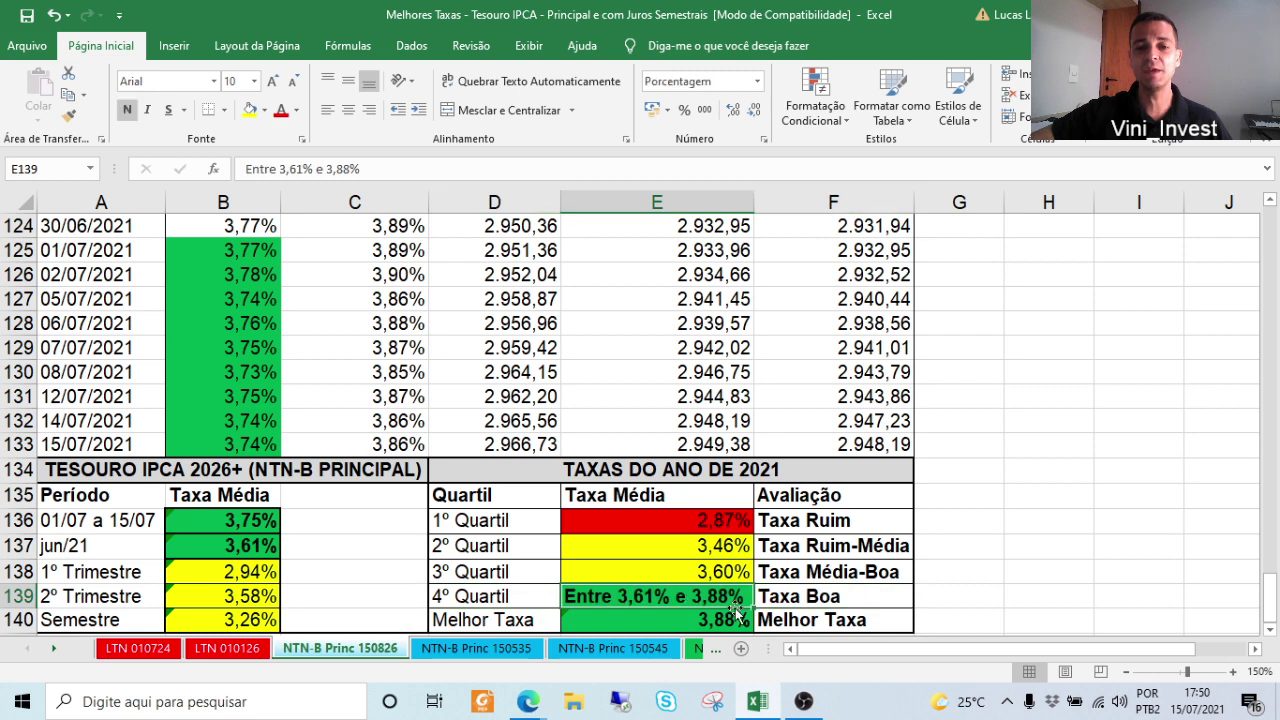
{"action": "left_click_drag", "start_coordinate": [575, 596], "coordinate": [818, 597]}
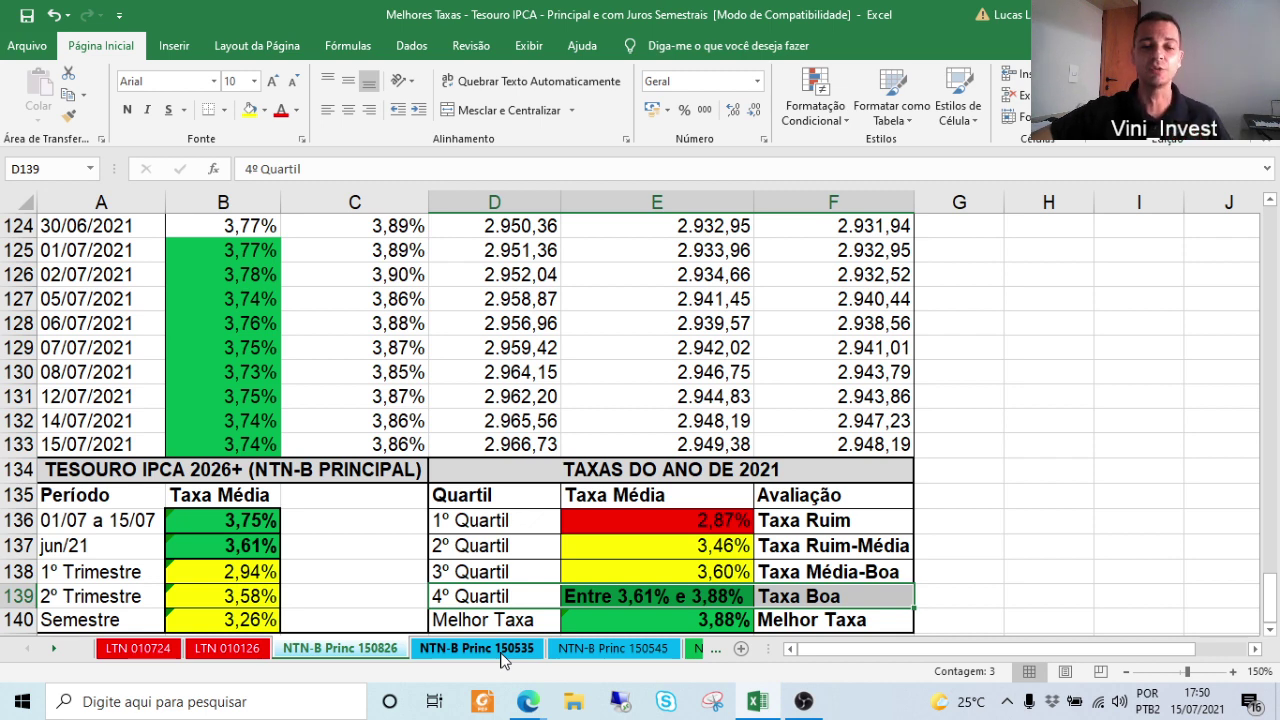
- Open the NTN-B Princ 150535 sheet and review the Tesouro IPCA 2035+ average rates for July, June, both quarters and the semester
{"action": "left_click", "coordinate": [497, 648]}
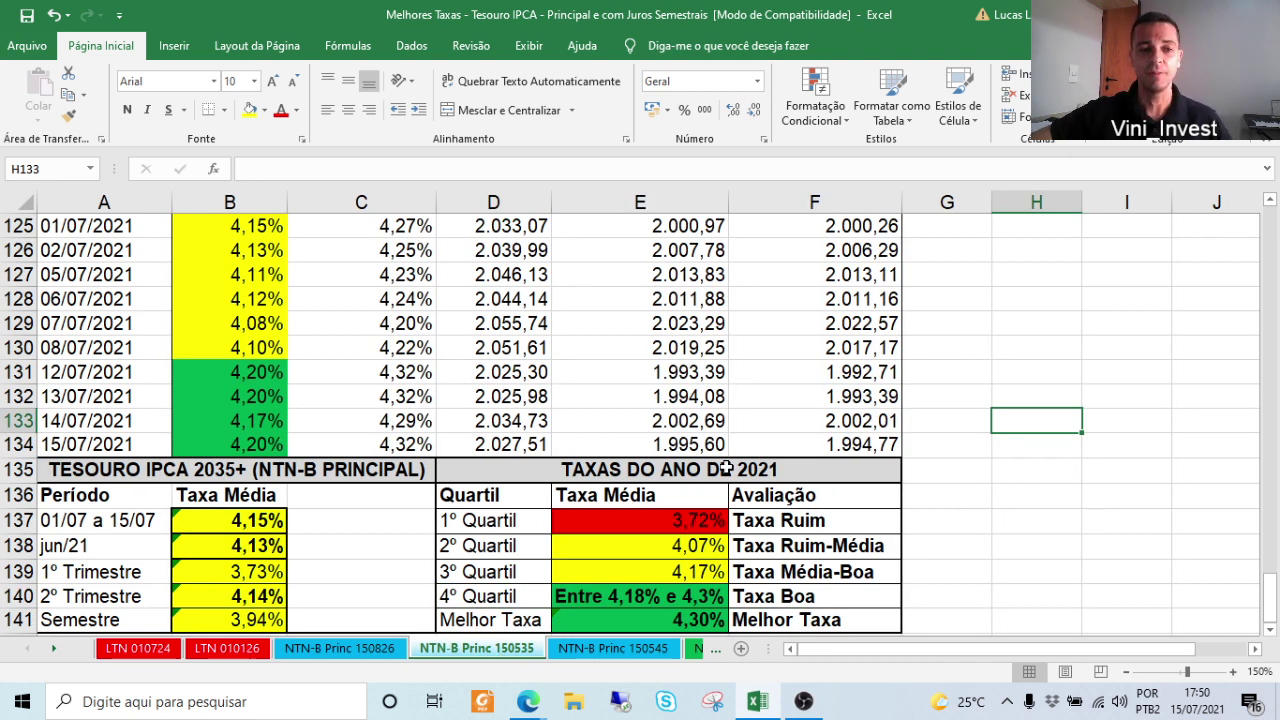
{"action": "left_click", "coordinate": [142, 517]}
{"action": "left_click", "coordinate": [237, 526]}
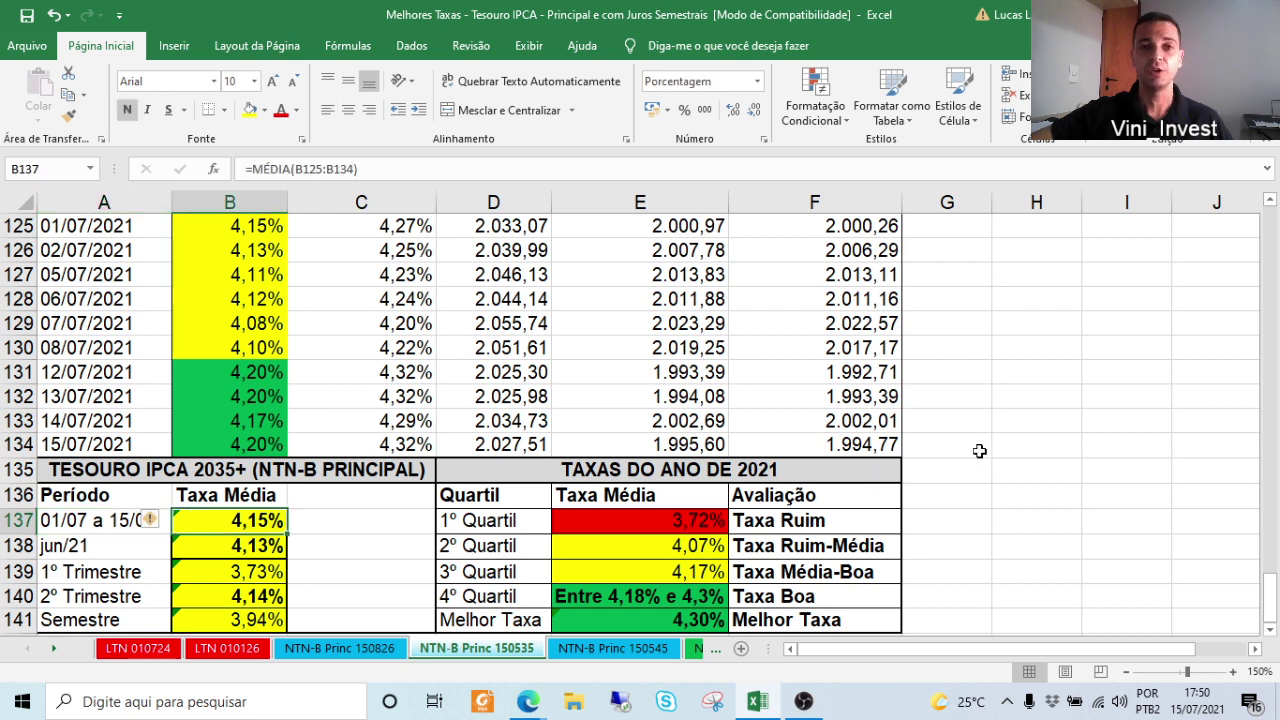
{"action": "left_click", "coordinate": [213, 553]}
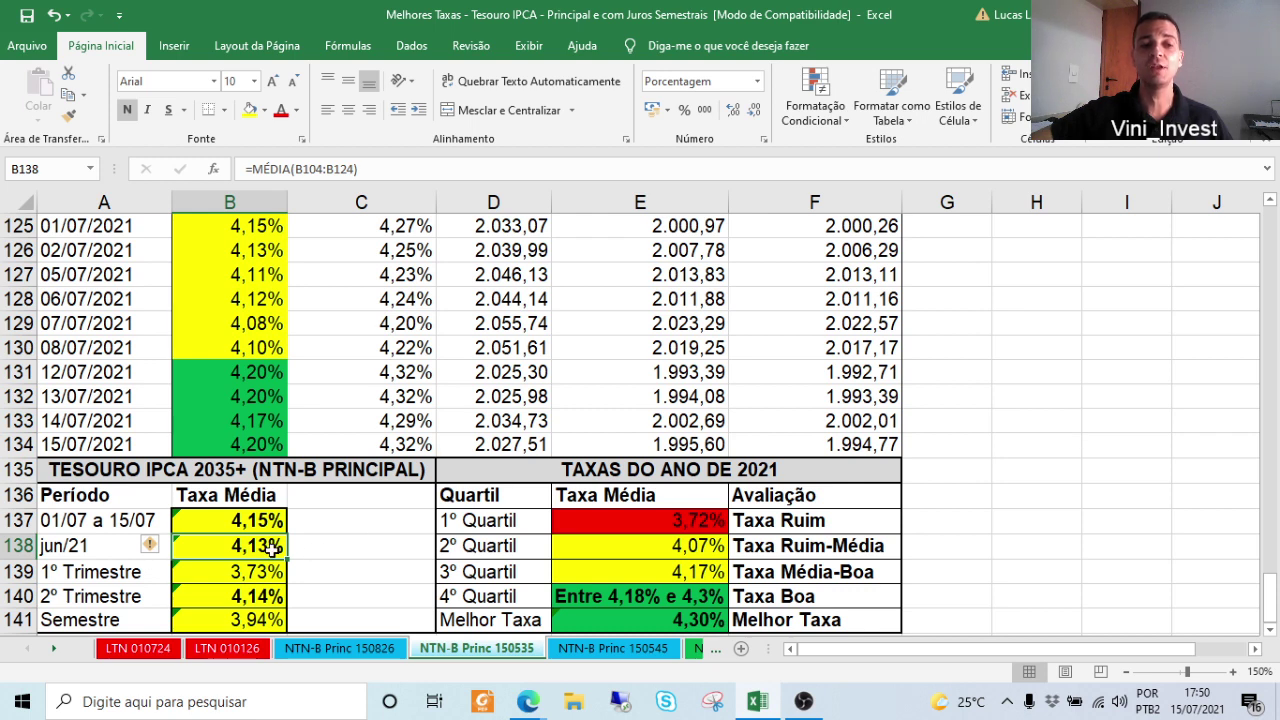
{"action": "left_click", "coordinate": [115, 575]}
{"action": "left_click", "coordinate": [267, 573]}
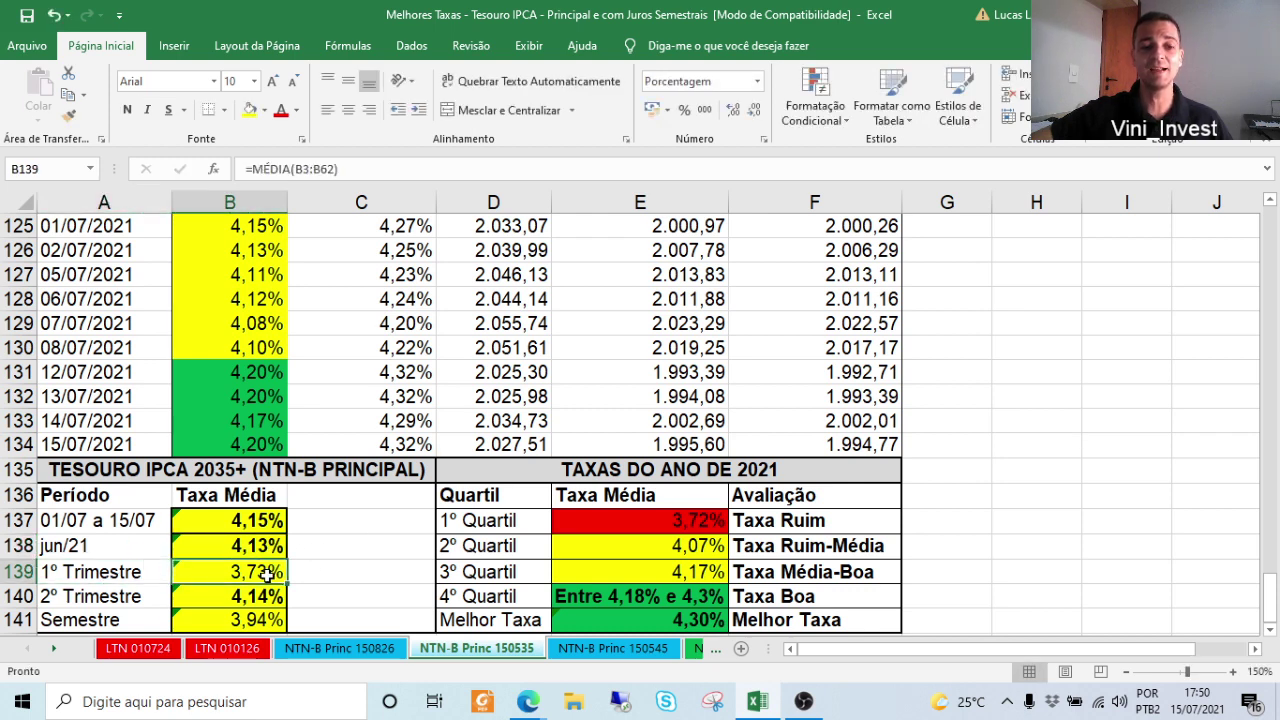
{"action": "left_click", "coordinate": [96, 600]}
{"action": "left_click", "coordinate": [250, 597]}
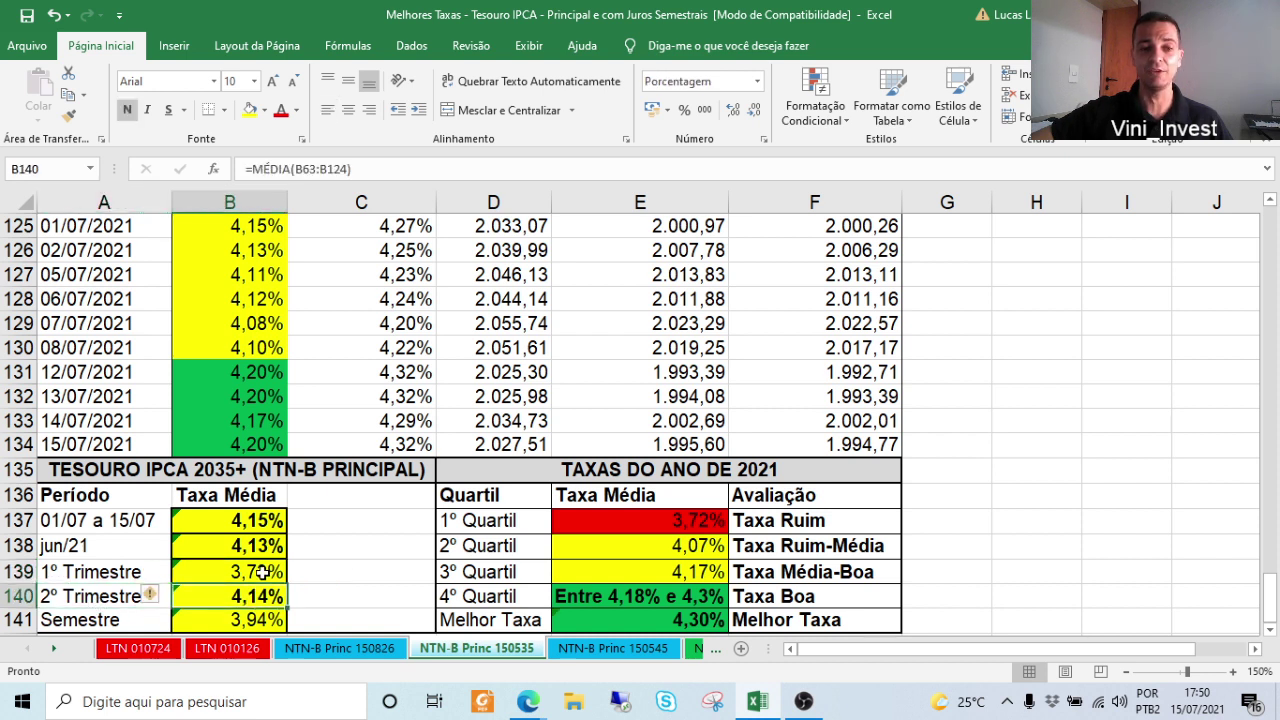
{"action": "left_click", "coordinate": [125, 621]}
{"action": "left_click", "coordinate": [240, 620]}
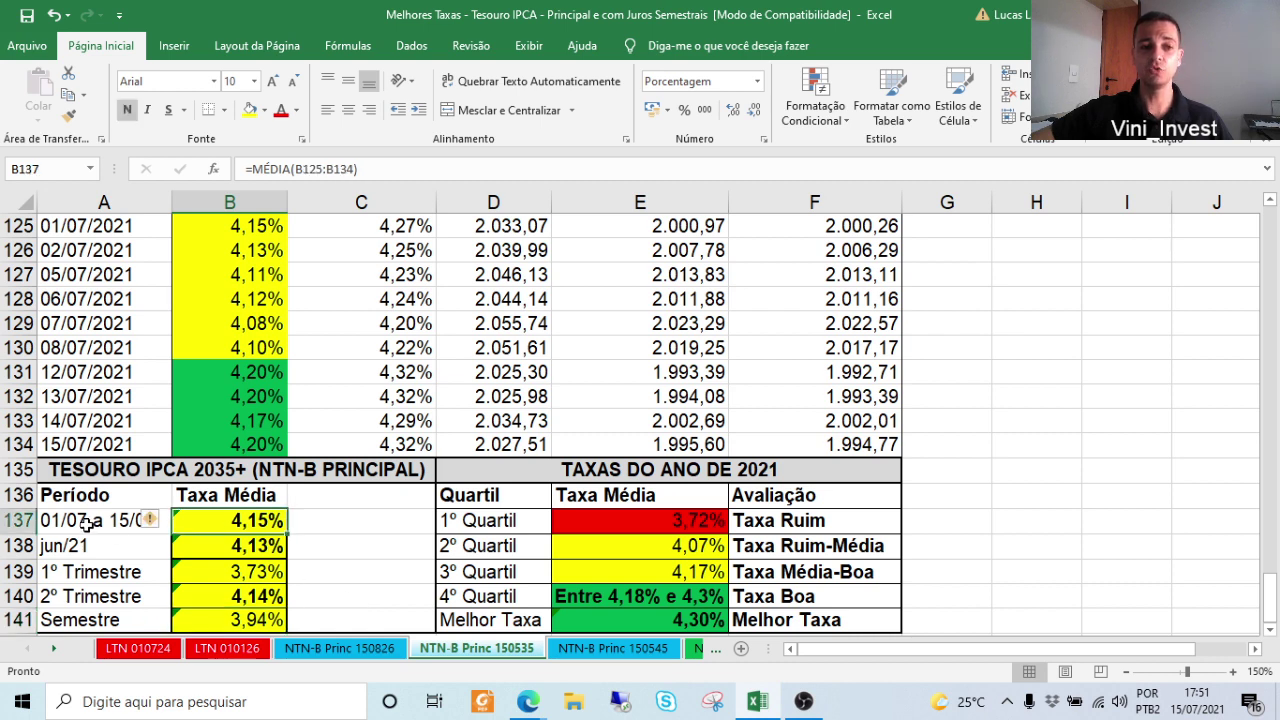
- Compare the 2035+ average rates of 01/07 to 15/07, jun/21 and the second quarter
{"action": "left_click_drag", "start_coordinate": [86, 526], "coordinate": [214, 521]}
{"action": "left_click_drag", "start_coordinate": [90, 546], "coordinate": [218, 546]}
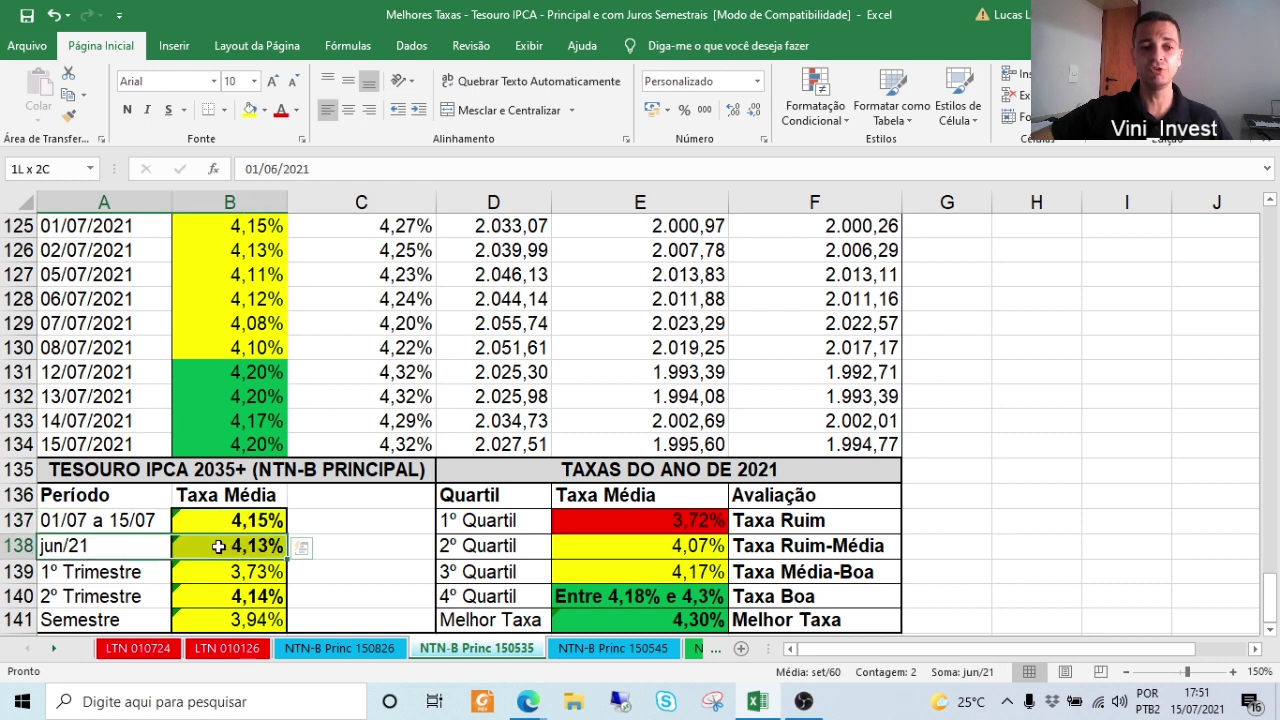
{"action": "left_click", "coordinate": [244, 597]}
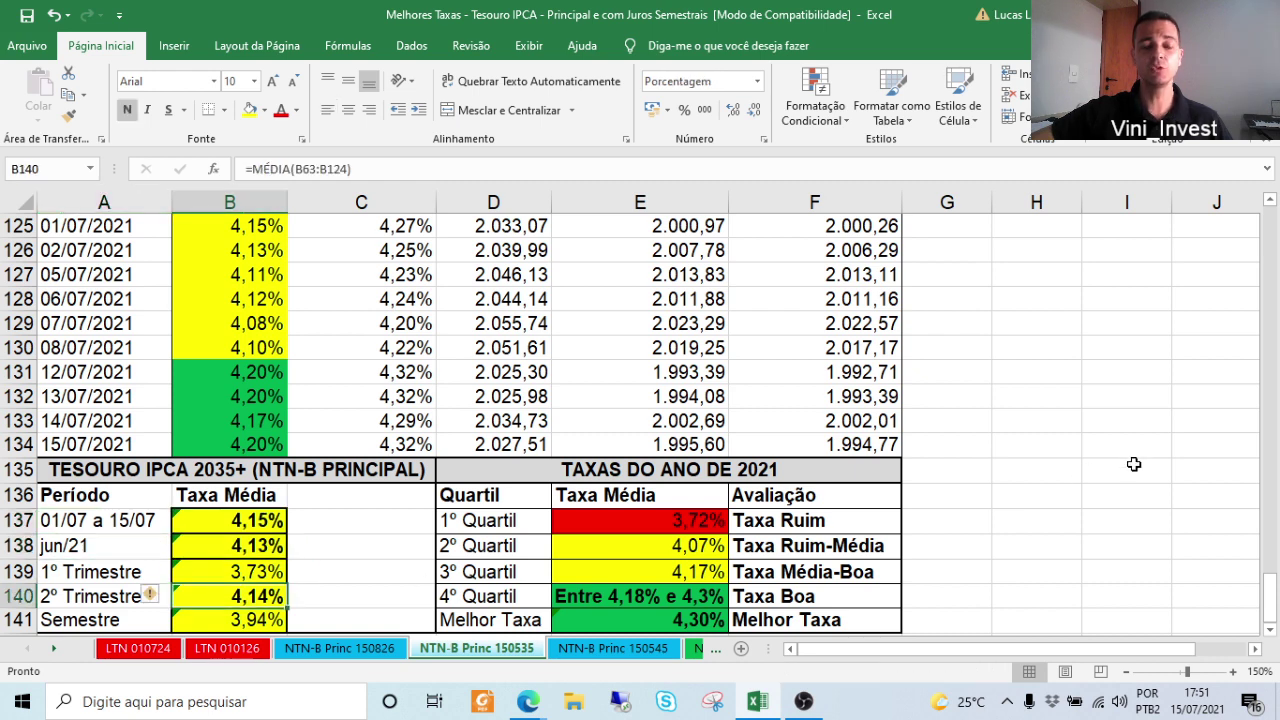
- Check the July rates on the NTN-B Princ 150826 sheet against the 12/07 to 15/07 rates on the NTN-B Princ 150535 sheet
{"action": "left_click", "coordinate": [358, 648]}
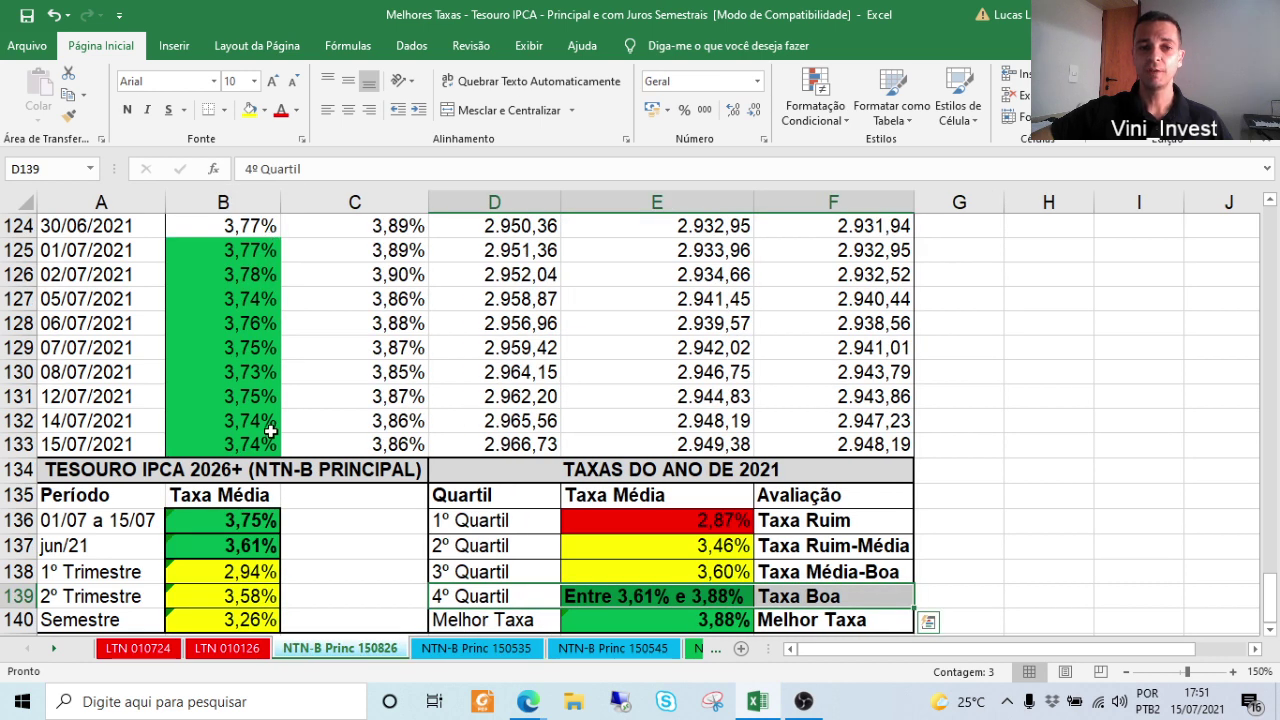
{"action": "left_click", "coordinate": [458, 654]}
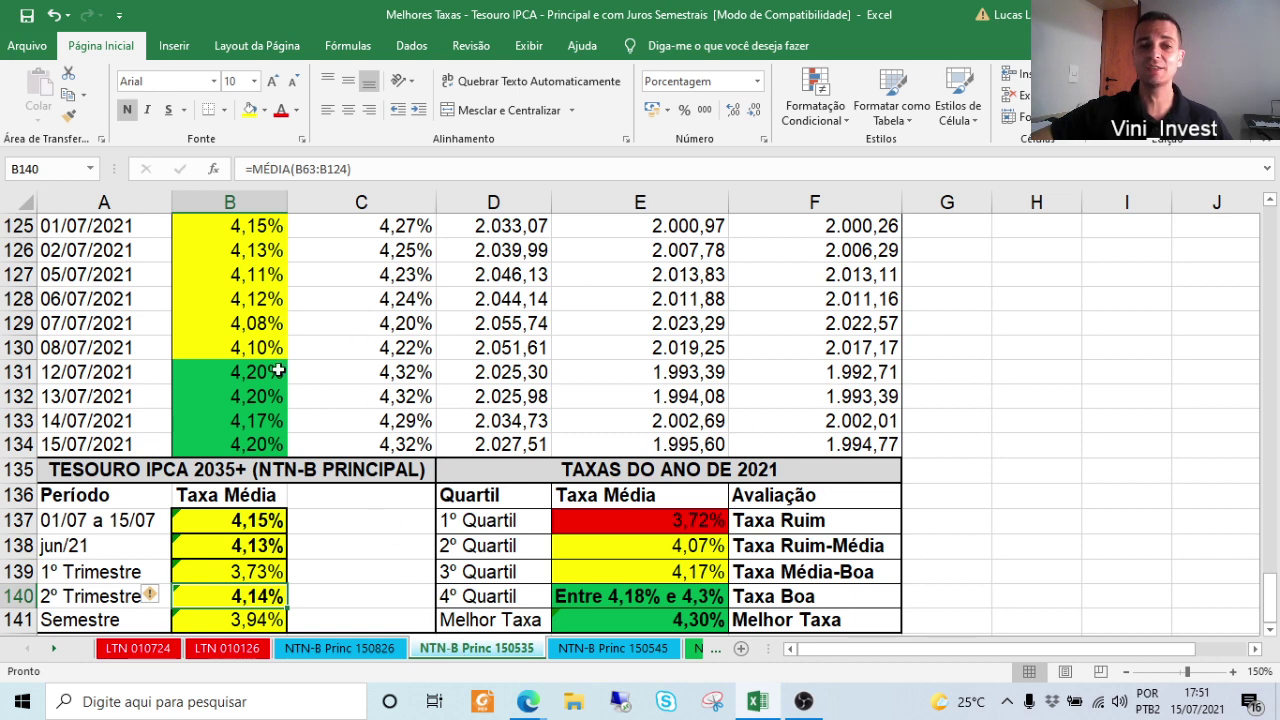
{"action": "left_click_drag", "start_coordinate": [277, 371], "coordinate": [271, 438]}
{"action": "left_click", "coordinate": [1001, 399]}
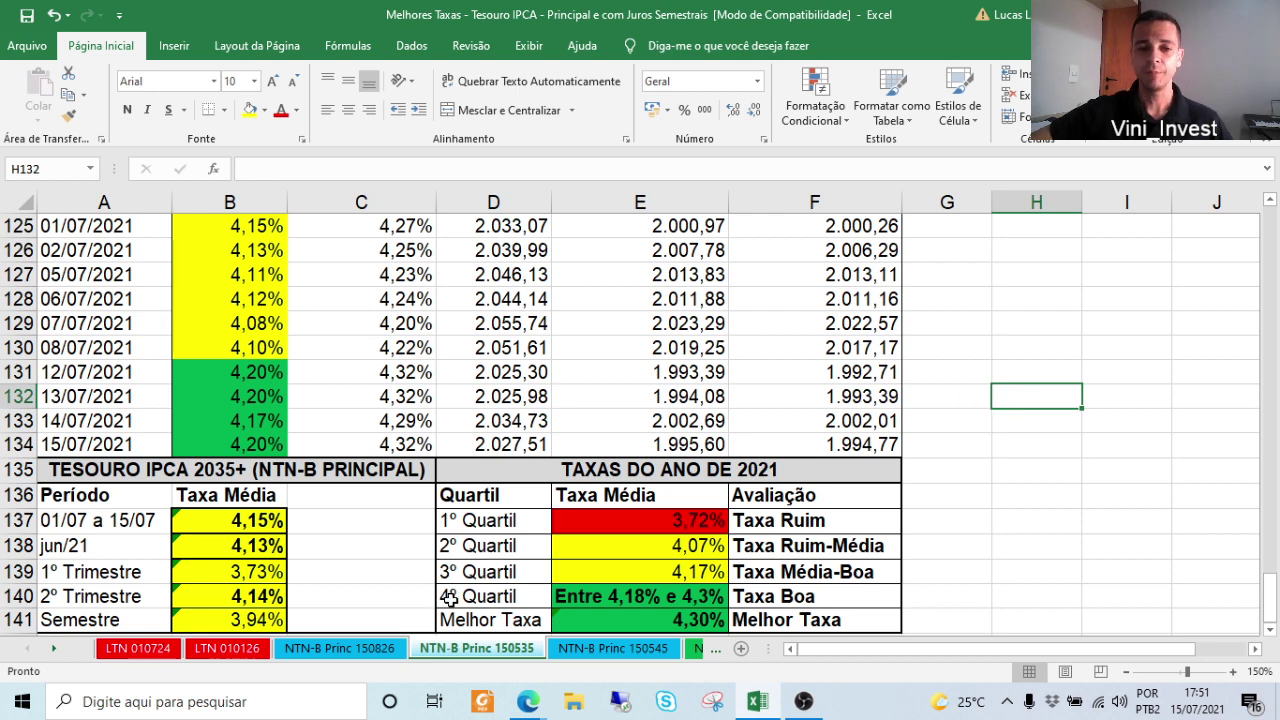
- Compare the 2035+ rates dated 12/07 to 15/07/2021 with the fourth quartile's range and rating
{"action": "left_click_drag", "start_coordinate": [450, 597], "coordinate": [790, 604]}
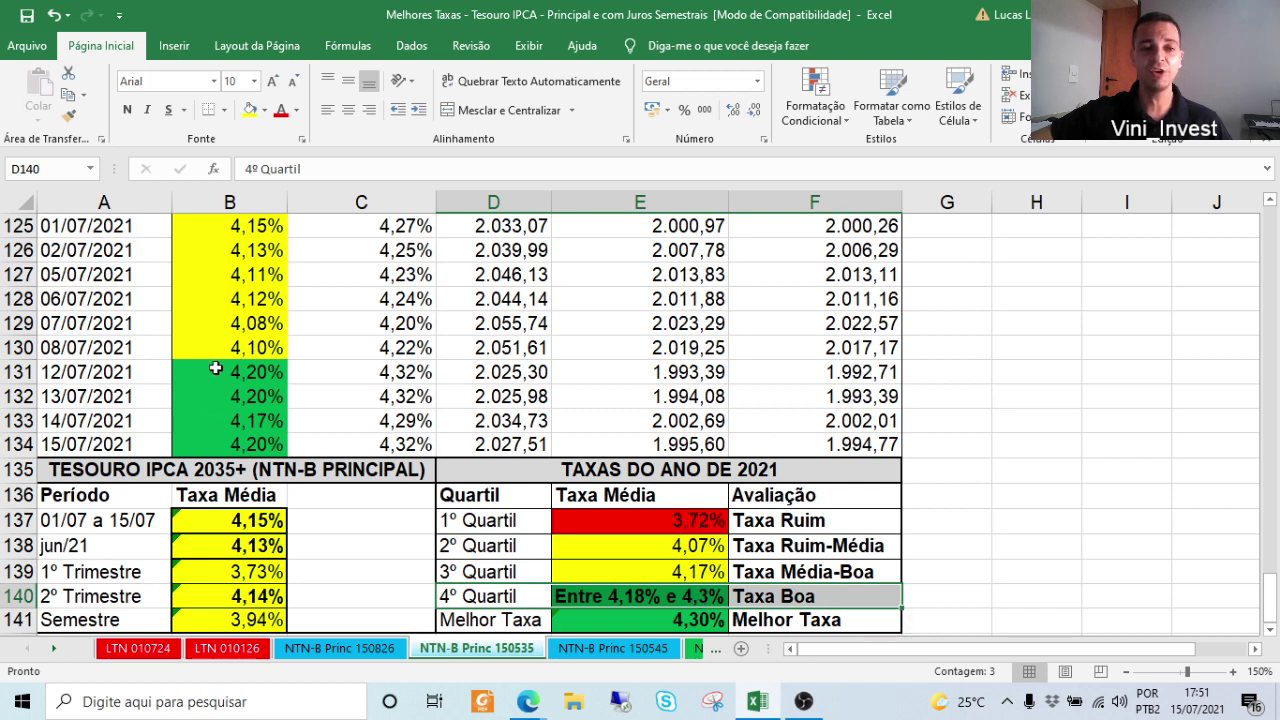
{"action": "left_click", "coordinate": [80, 376]}
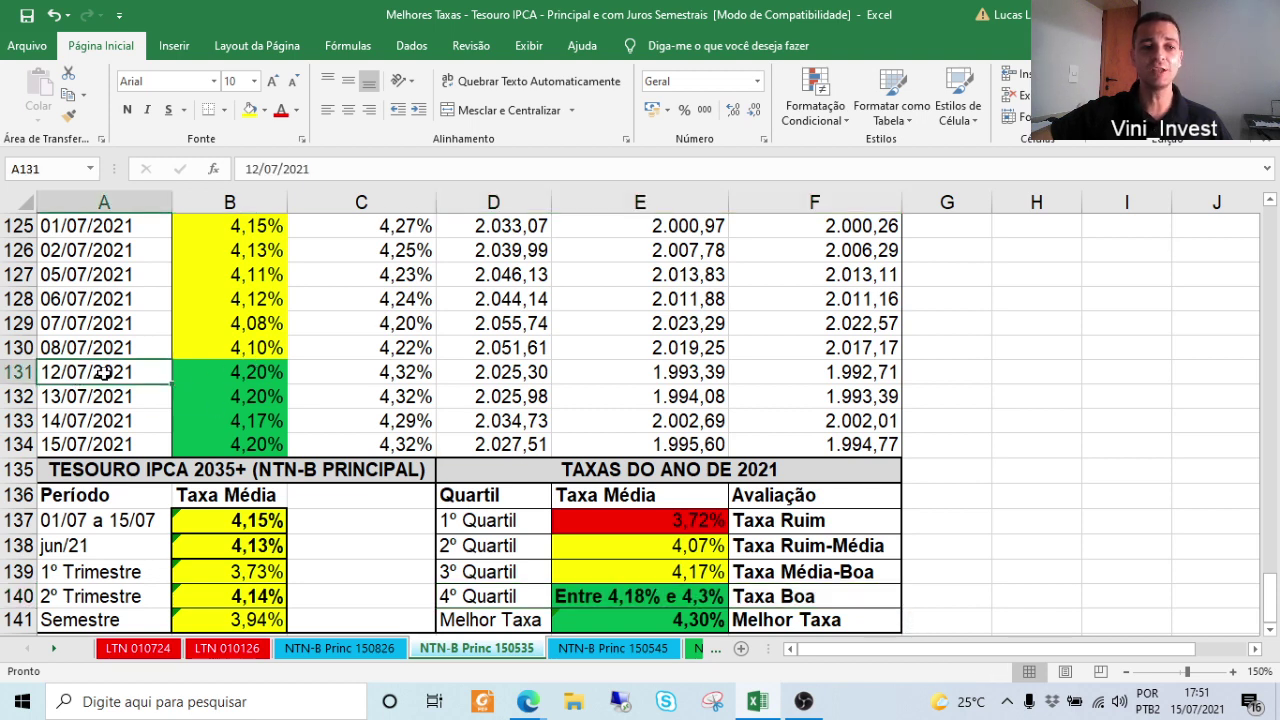
{"action": "left_click_drag", "start_coordinate": [104, 372], "coordinate": [104, 444]}
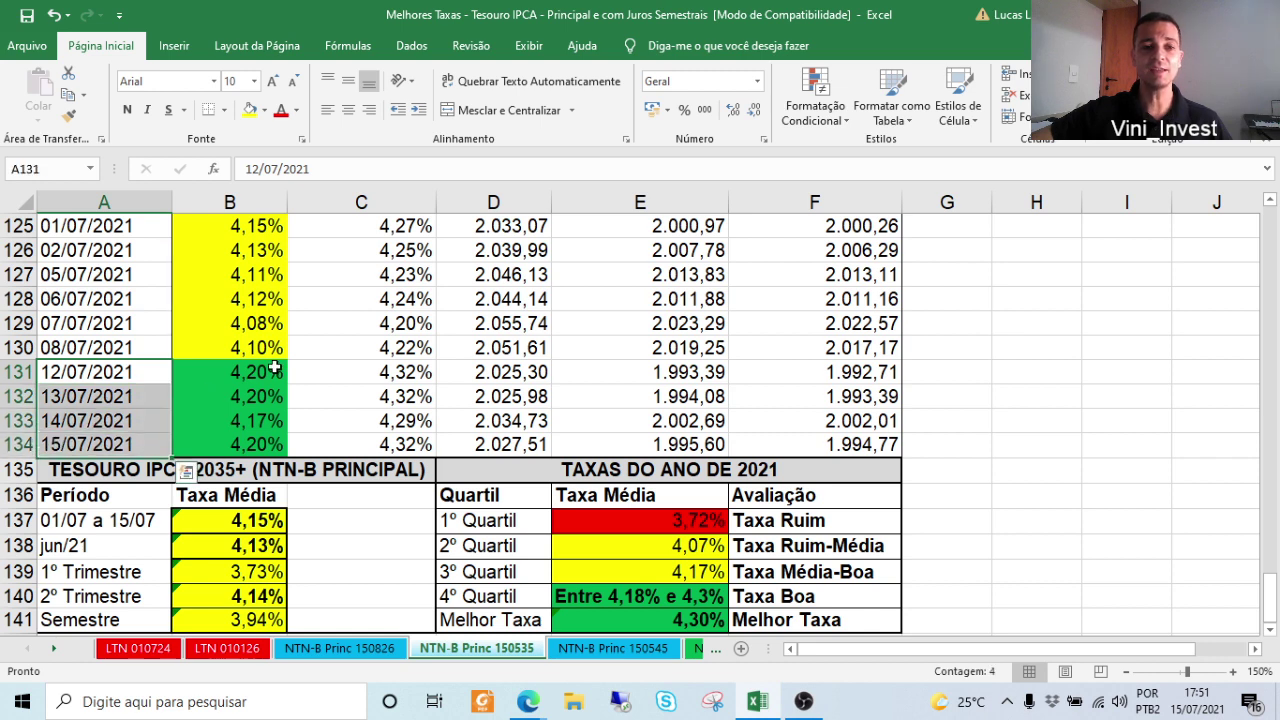
{"action": "left_click_drag", "start_coordinate": [272, 372], "coordinate": [268, 436]}
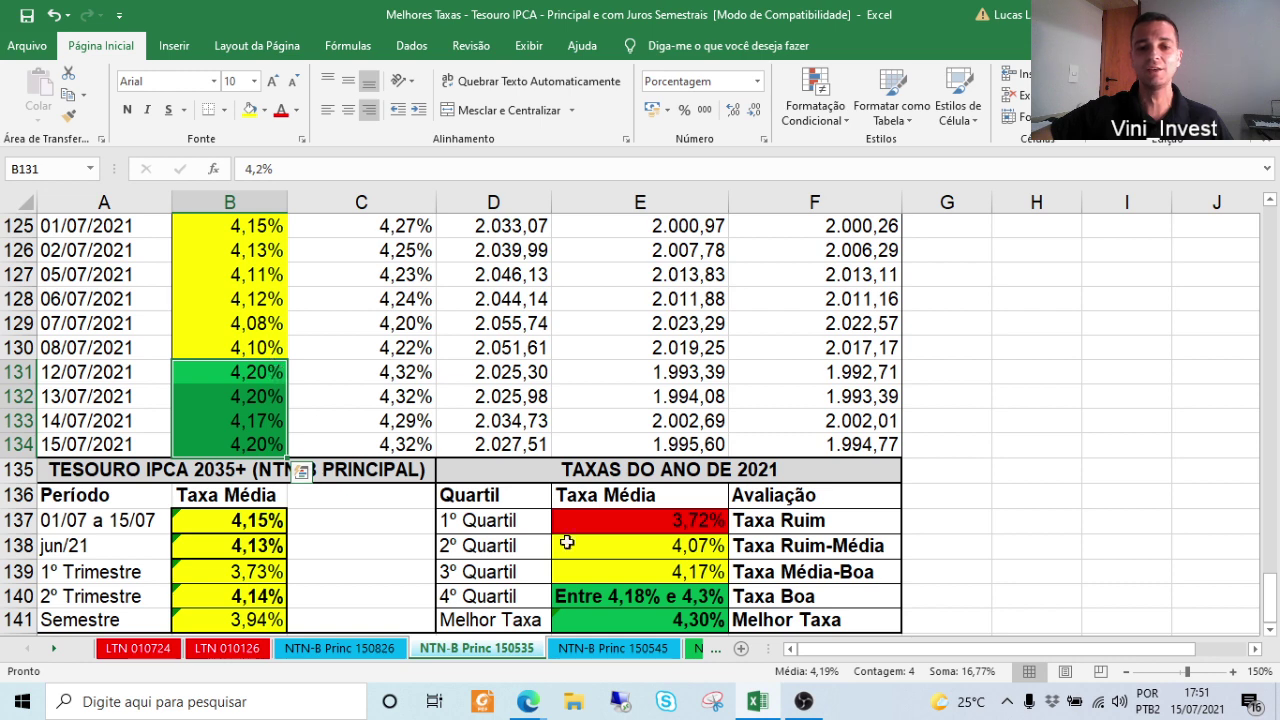
{"action": "left_click", "coordinate": [668, 600]}
{"action": "left_click_drag", "start_coordinate": [668, 600], "coordinate": [668, 600]}
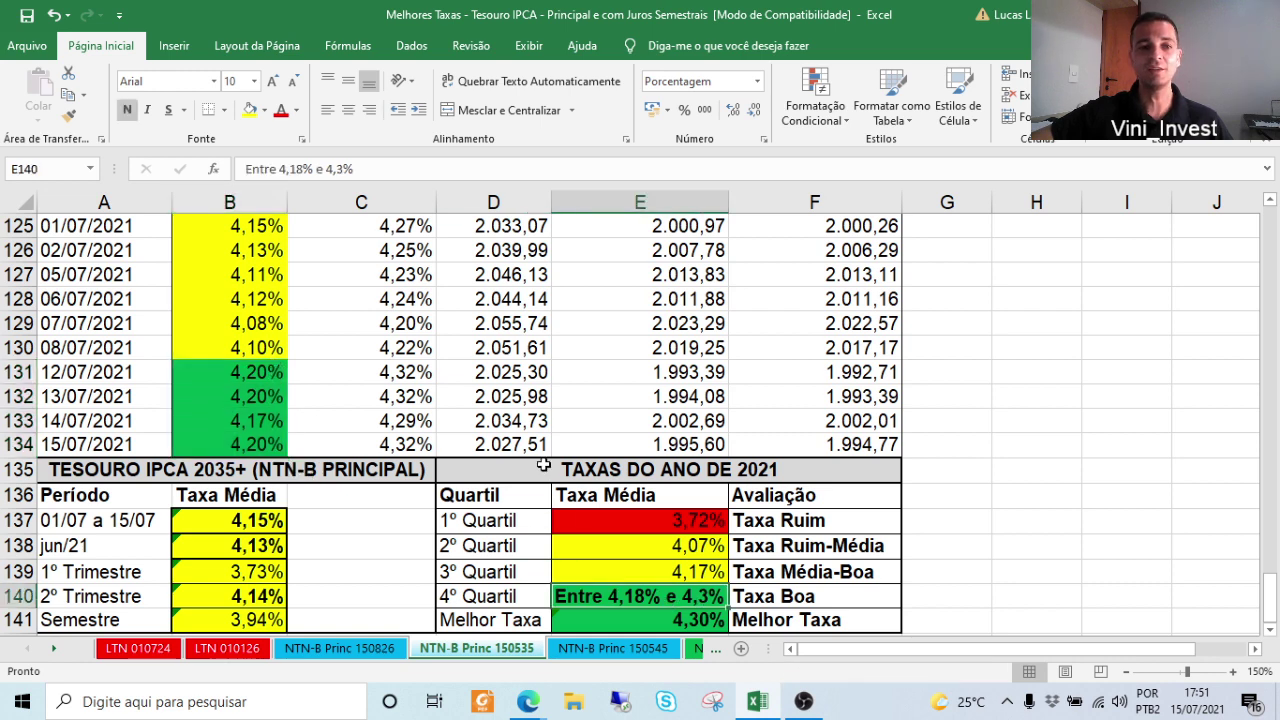
- Compare the 2035+ rates dated 01/07 to 08/07/2021 with the third quartile row, and recheck the fourth quartile row
{"action": "left_click_drag", "start_coordinate": [272, 232], "coordinate": [243, 345]}
{"action": "left_click_drag", "start_coordinate": [512, 572], "coordinate": [810, 585]}
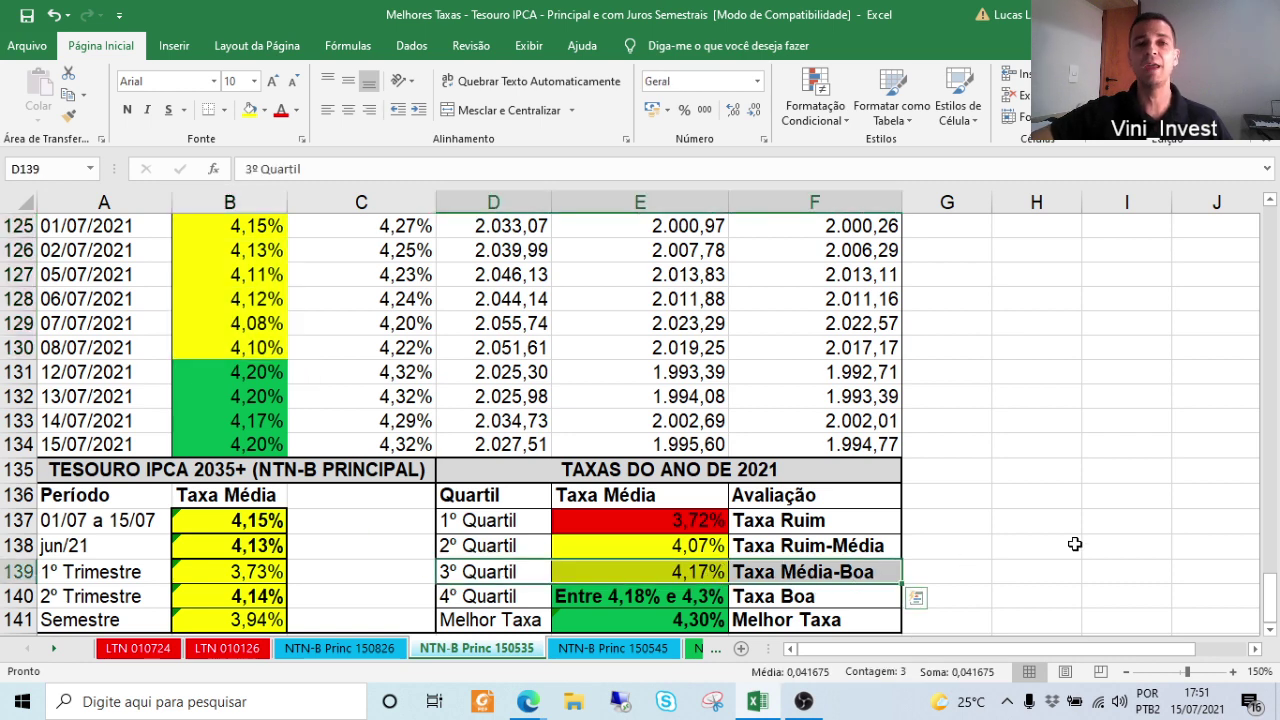
{"action": "left_click_drag", "start_coordinate": [526, 594], "coordinate": [786, 597]}
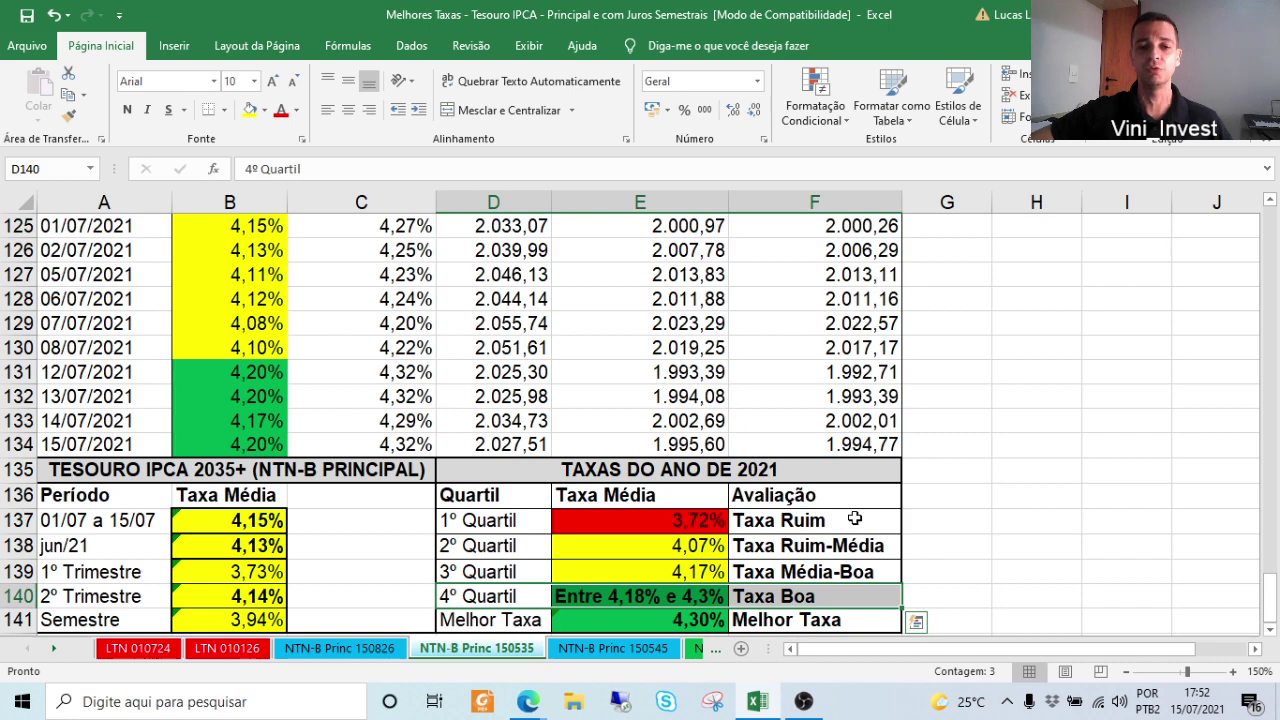
- Check the best 2035+ rate of 2021, locate its 19/05/2021 entry in the daily history, and return to the summary tables
{"action": "left_click", "coordinate": [650, 621]}
{"action": "scroll", "coordinate": [360, 393], "scroll_direction": "up", "scroll_amount": 12}
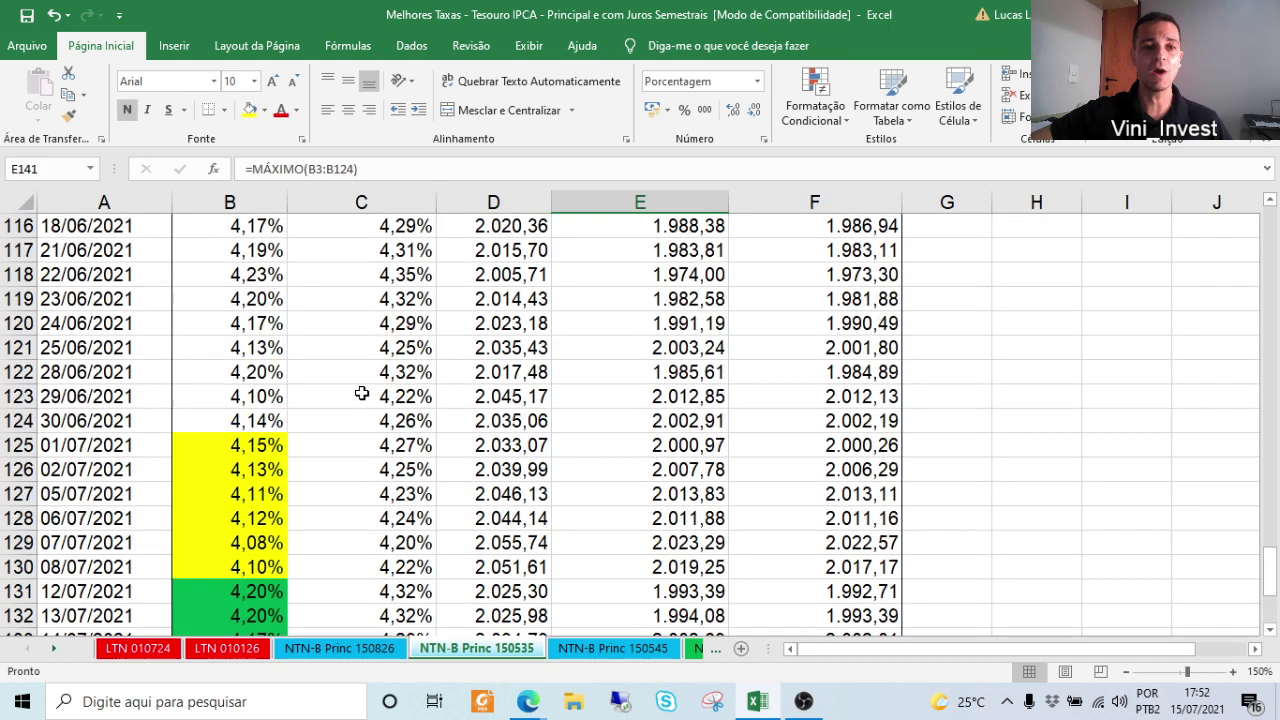
{"action": "left_click_drag", "start_coordinate": [58, 370], "coordinate": [263, 370]}
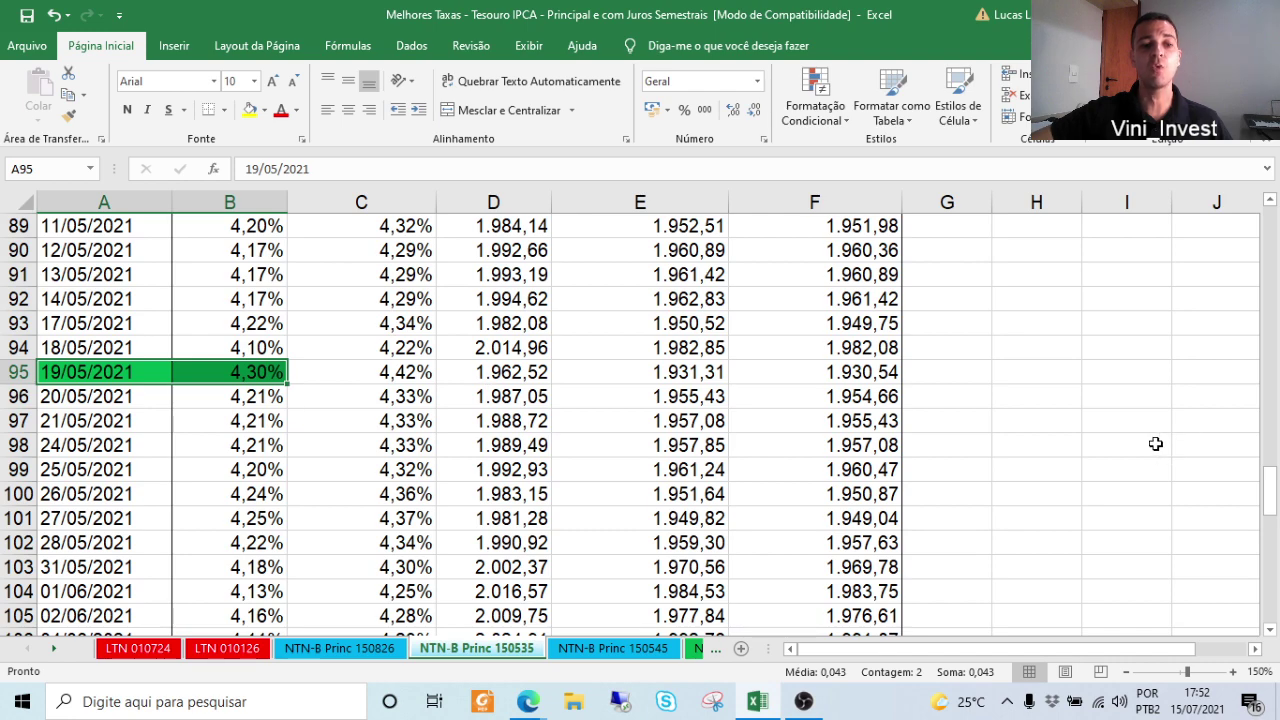
{"action": "scroll", "coordinate": [1154, 443], "scroll_direction": "down", "scroll_amount": 5}
{"action": "scroll", "coordinate": [1154, 443], "scroll_direction": "down", "scroll_amount": 7}
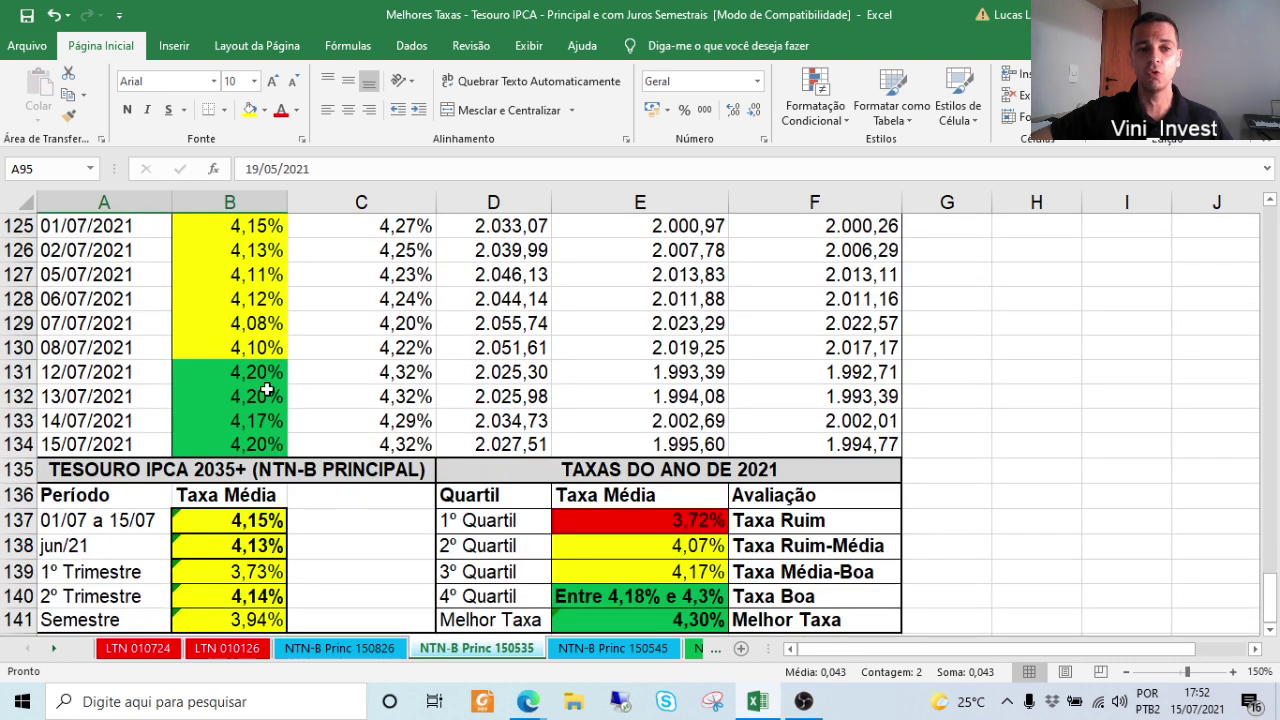
- Recheck the 2035+ rates dated 12/07 to 15/07/2021 against the quartile ratings for 2021
{"action": "left_click_drag", "start_coordinate": [244, 374], "coordinate": [246, 436]}
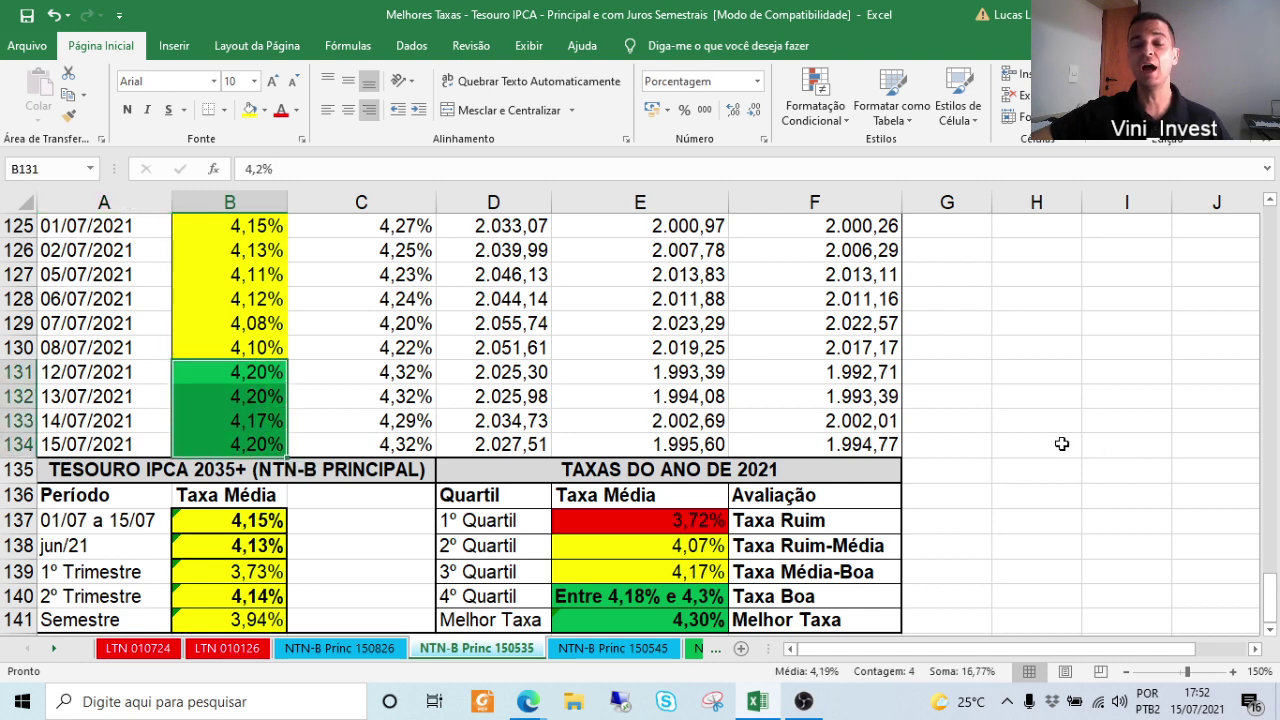
{"action": "left_click", "coordinate": [1021, 442]}
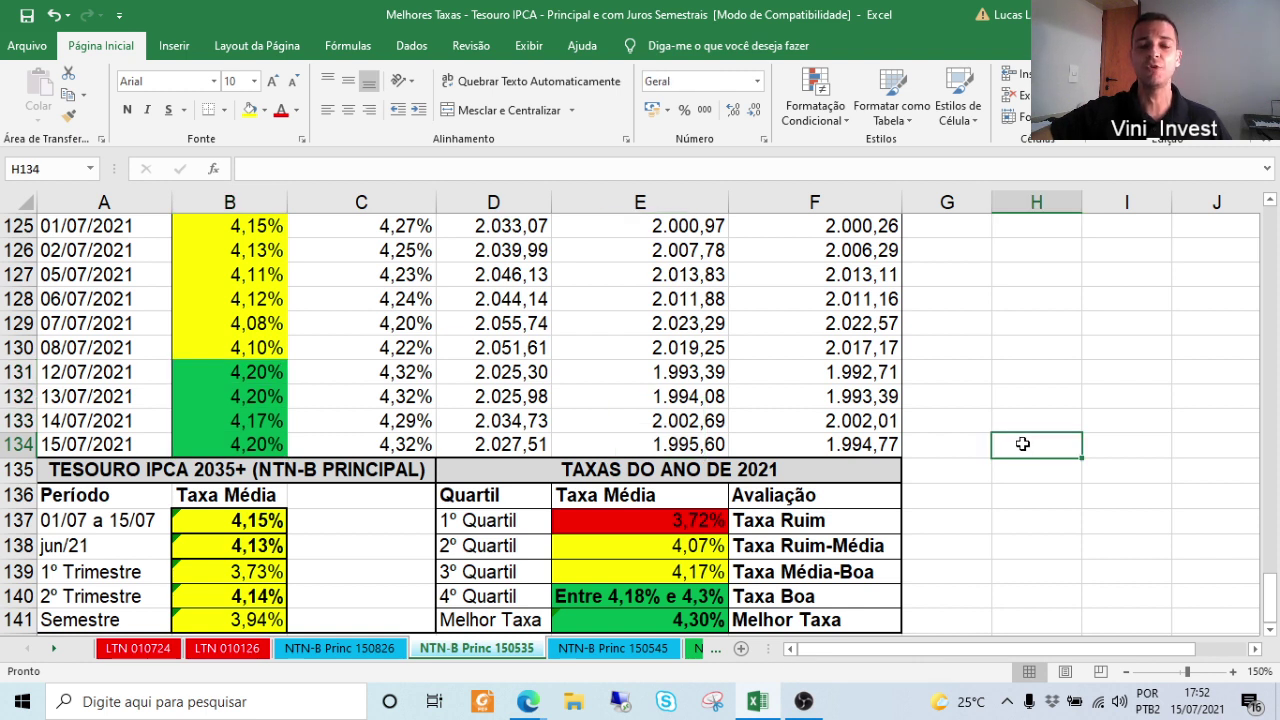
{"action": "left_click_drag", "start_coordinate": [260, 366], "coordinate": [250, 444]}
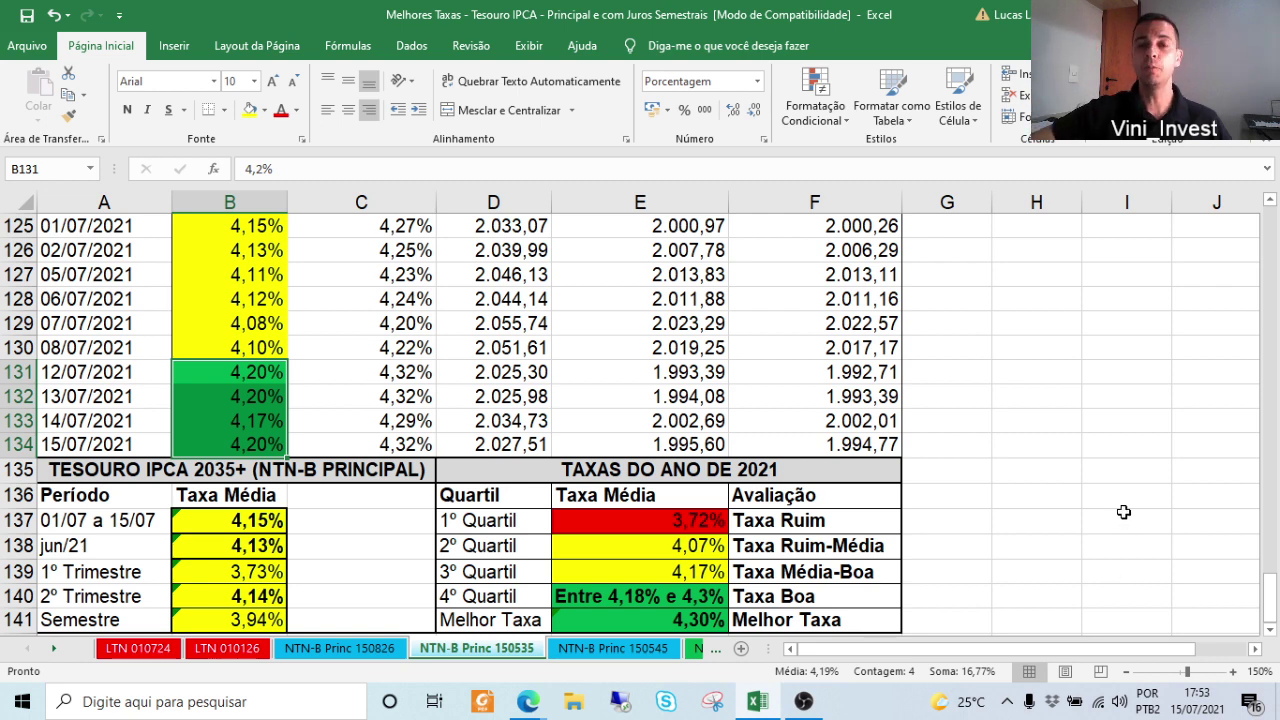
{"action": "left_click", "coordinate": [1074, 552]}
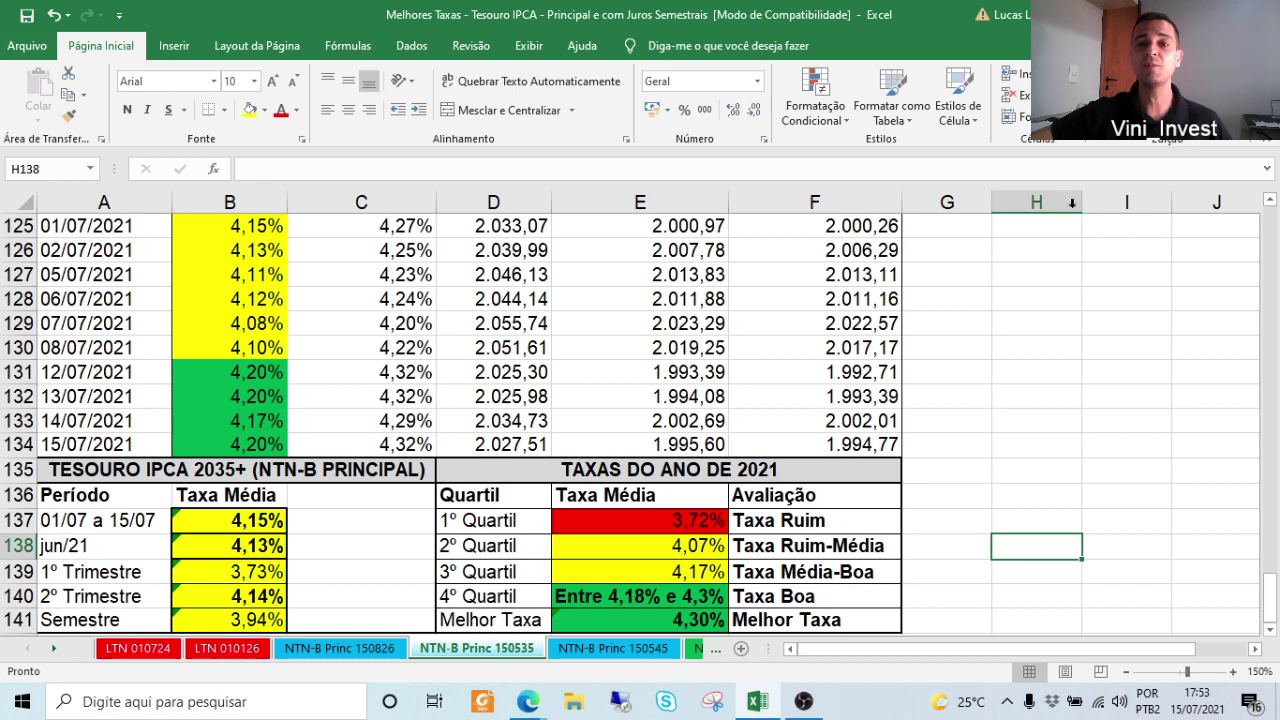
{"action": "mouse_move", "coordinate": [1060, 202]}
{"action": "left_mouse_down"}
{"action": "mouse_move", "coordinate": [1157, 205]}
{"action": "mouse_move", "coordinate": [1078, 210]}
{"action": "left_mouse_up"}
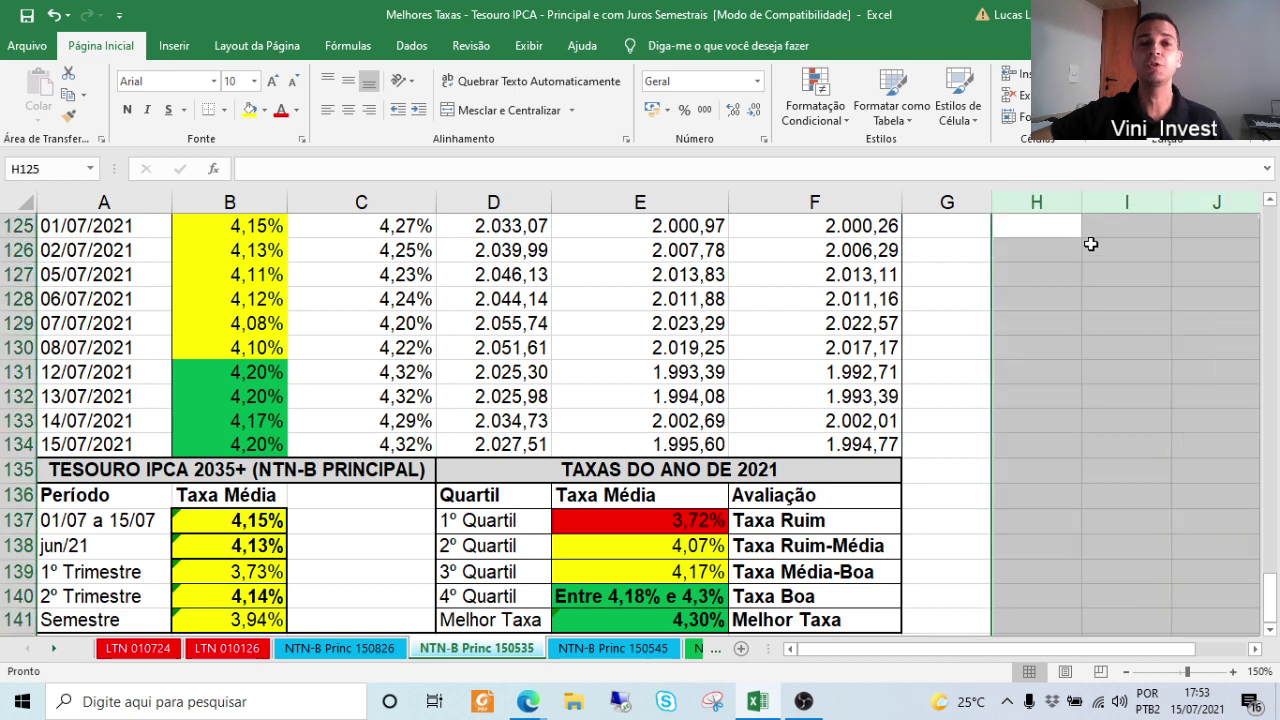
{"action": "left_click", "coordinate": [978, 316]}
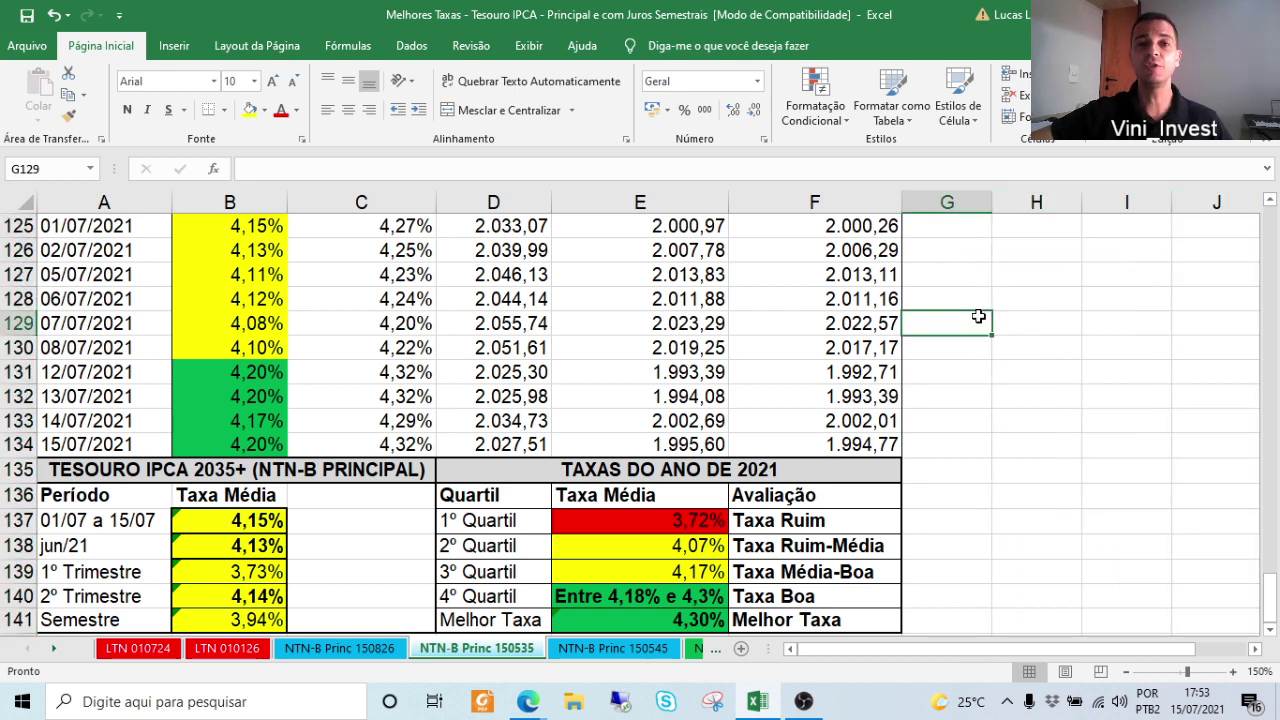
{"action": "left_click", "coordinate": [1018, 440]}
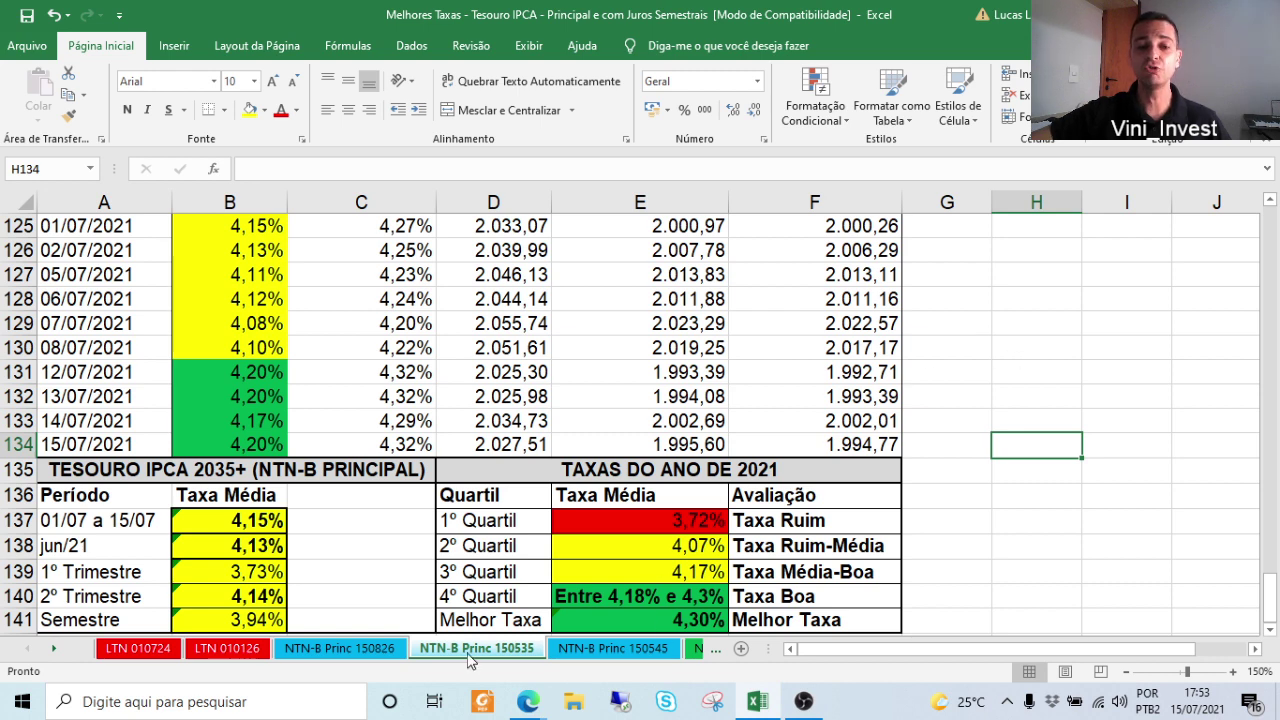
- Check the 2045+ July rates and quartile table on the NTN-B Princ 150545 sheet, and return to the NTN-B Princ 150535 sheet
{"action": "left_click", "coordinate": [647, 651]}
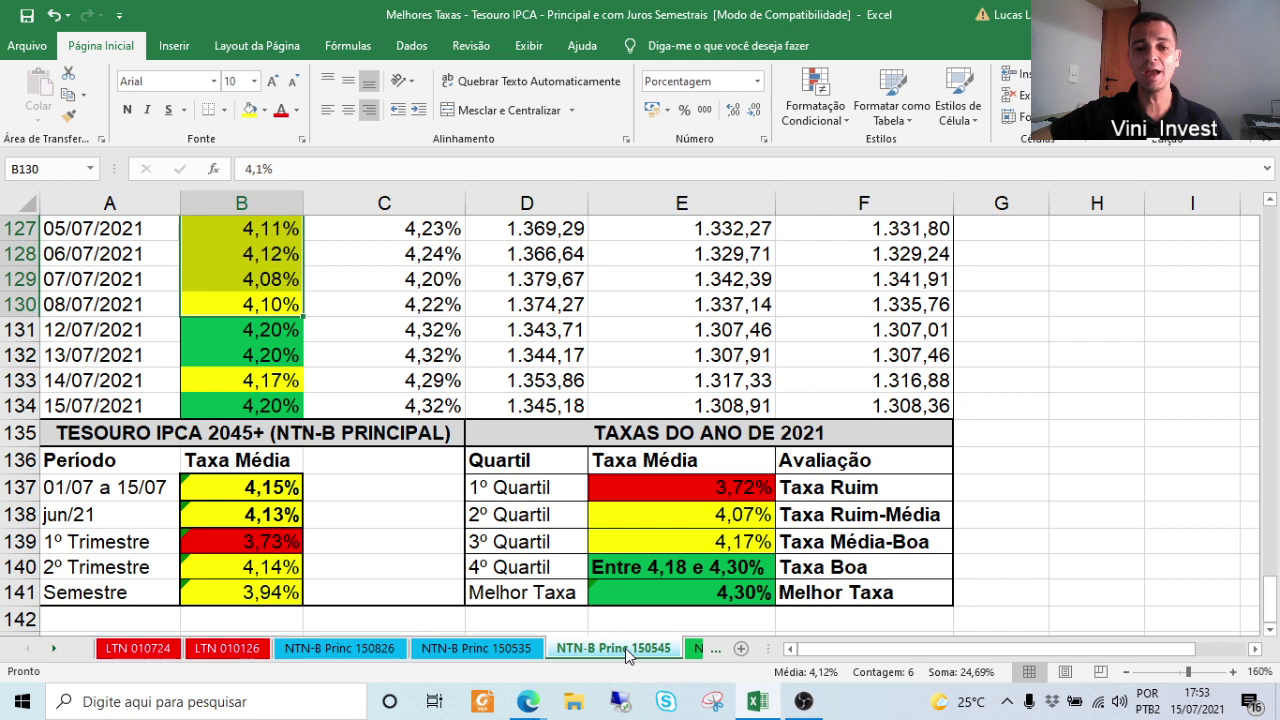
{"action": "left_click", "coordinate": [505, 650]}
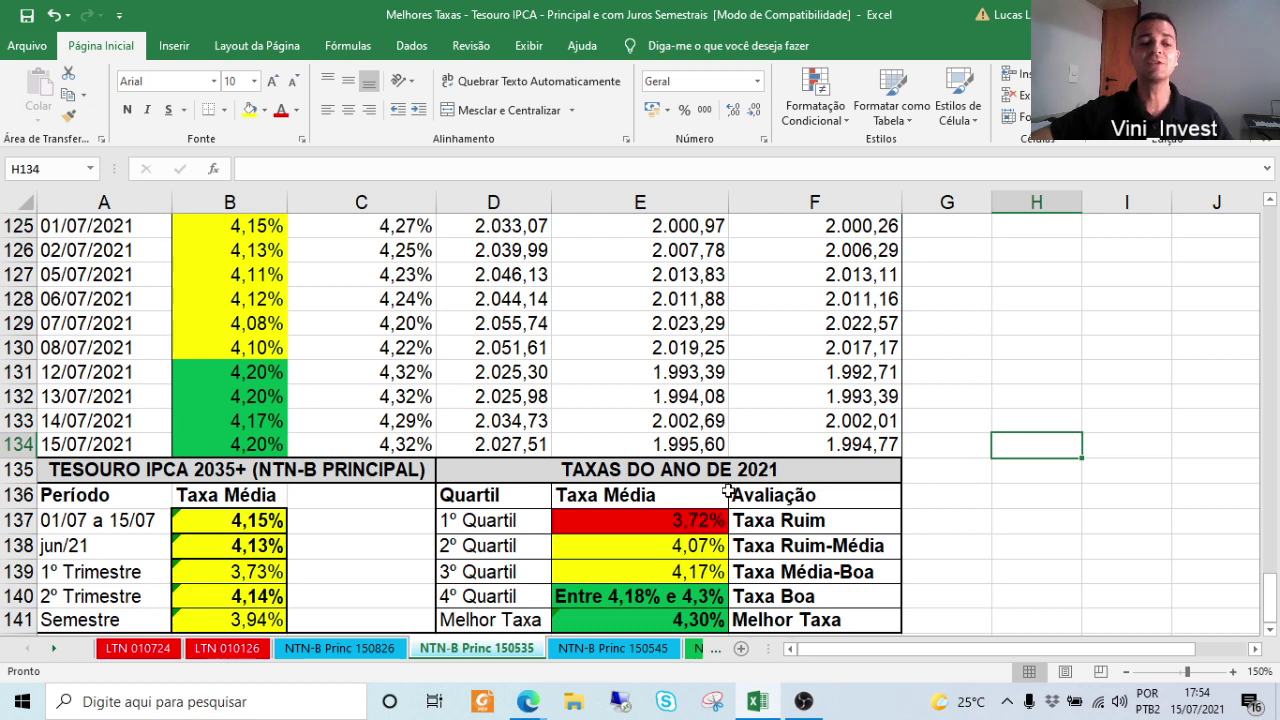
- Switch away from the spreadsheet to another open window
{"action": "key", "text": "alt+Tab"}
{"action": "key", "text": "Tab"}
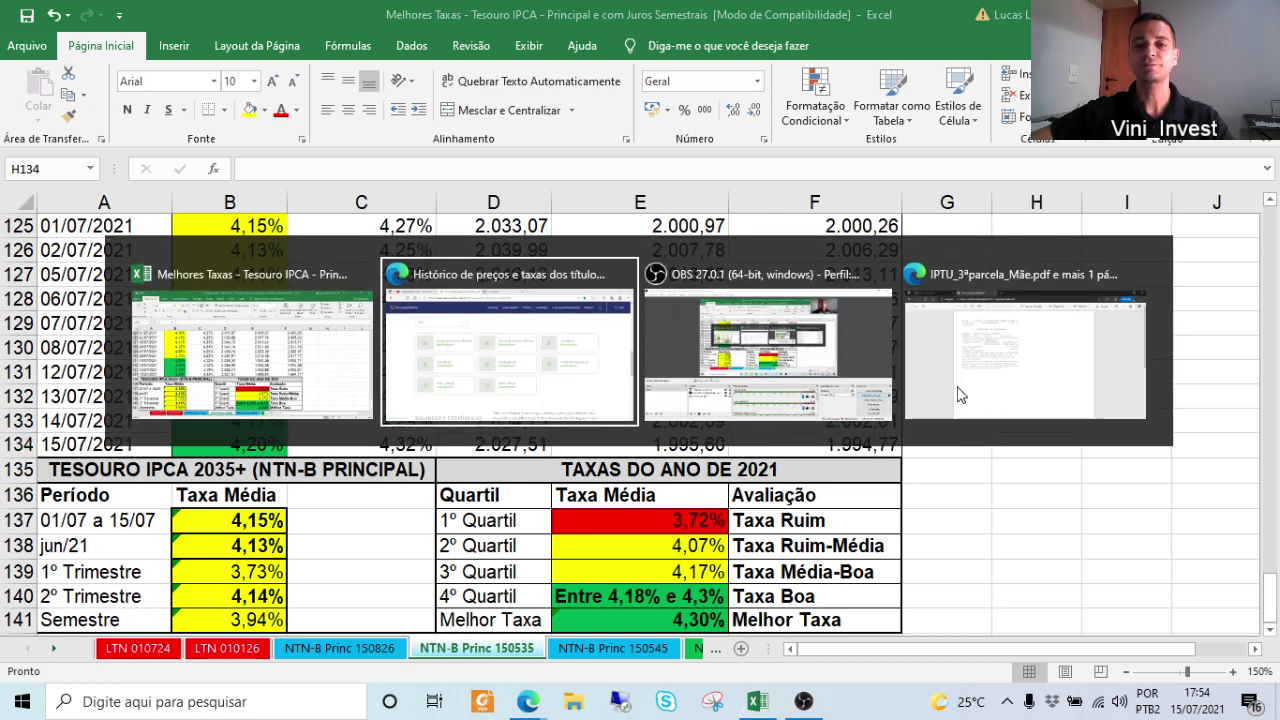